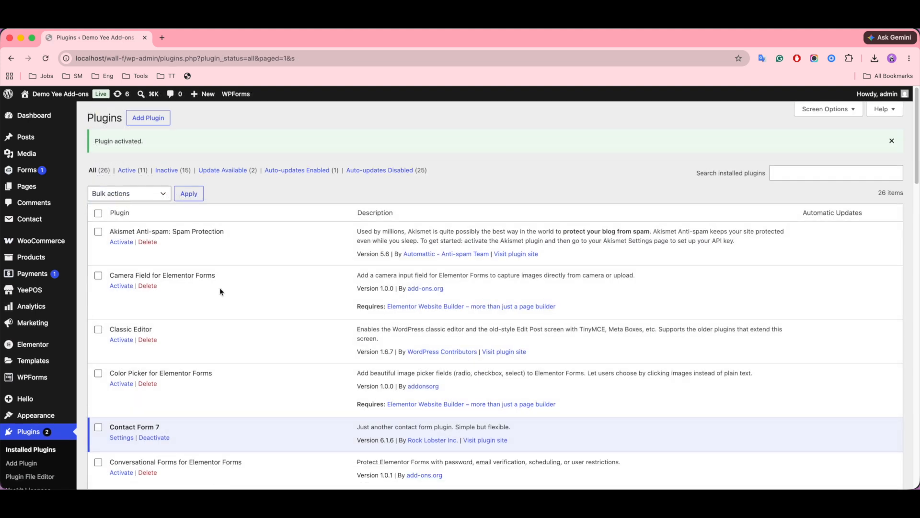
Find the YeePOS plugin in the installed plugins list and open the YeePOS settings
scroll(344, 368, "down", 20)
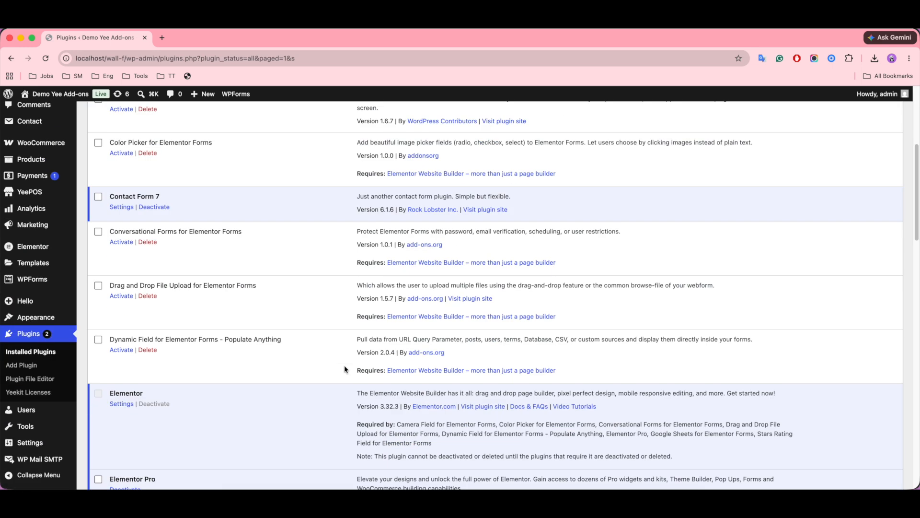
scroll(344, 368, "down", 4)
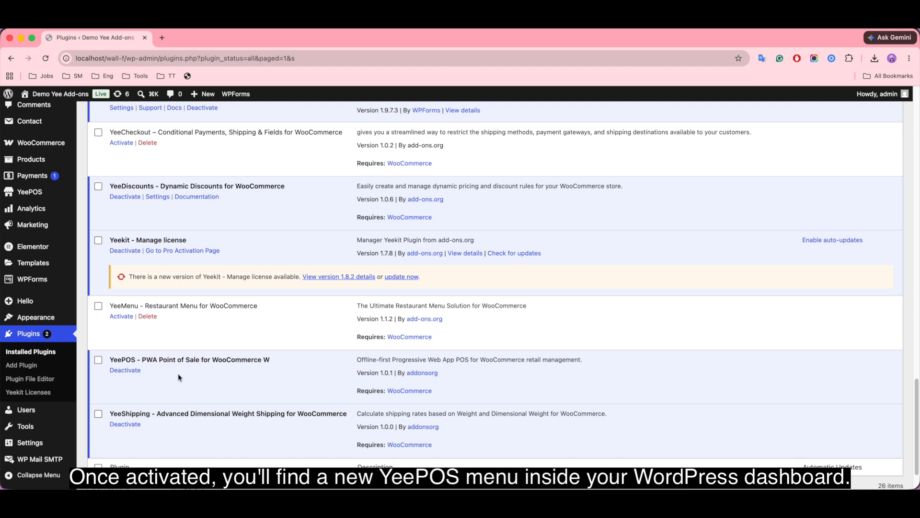
left_click(52, 197)
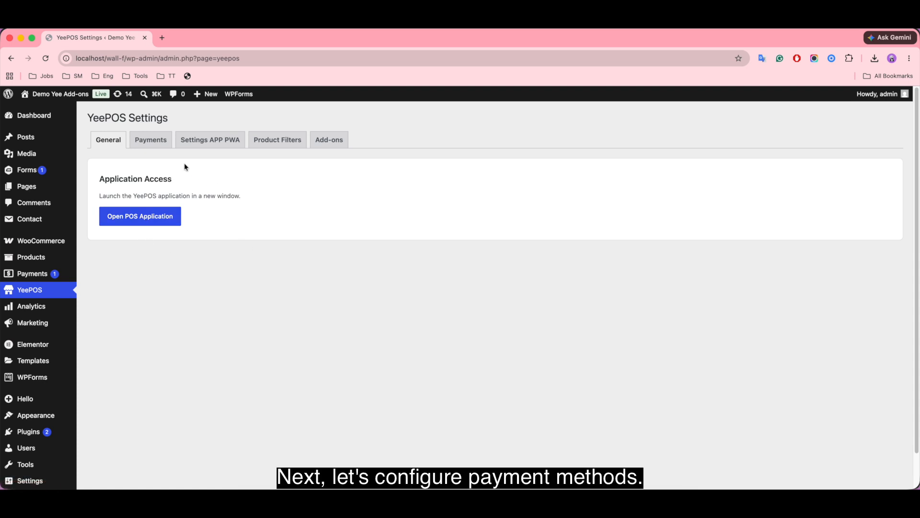
In the payment settings, switch Direct bank transfer, Check payments and Cash on delivery off and back on as POS payment methods
left_click(151, 143)
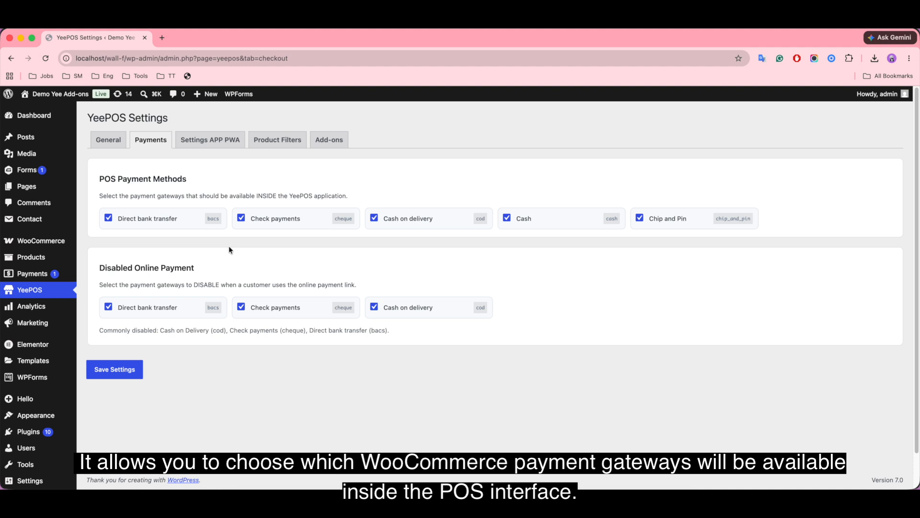
left_click(109, 218)
left_click(109, 218)
left_click(241, 221)
left_click(242, 223)
left_click(379, 218)
left_click(374, 218)
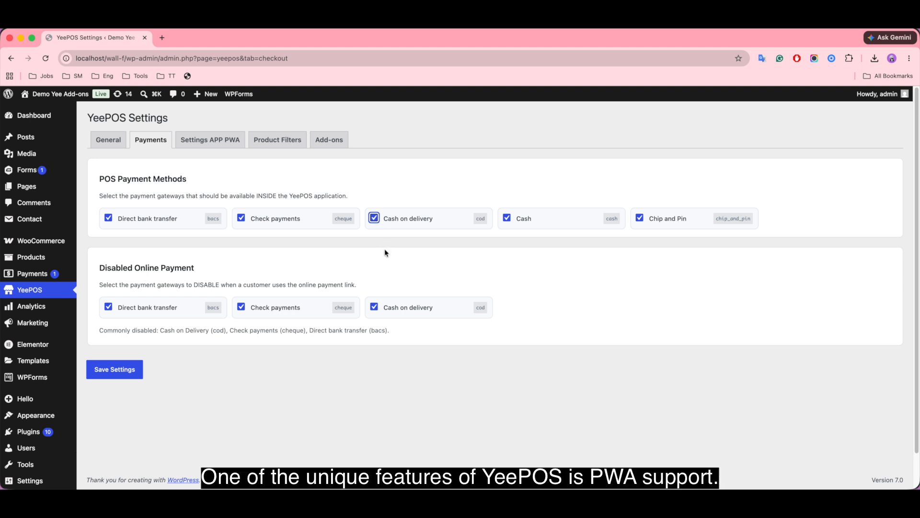
Review the PWA app settings, including the full name, short name and theme color picker, without changing them
left_click(211, 145)
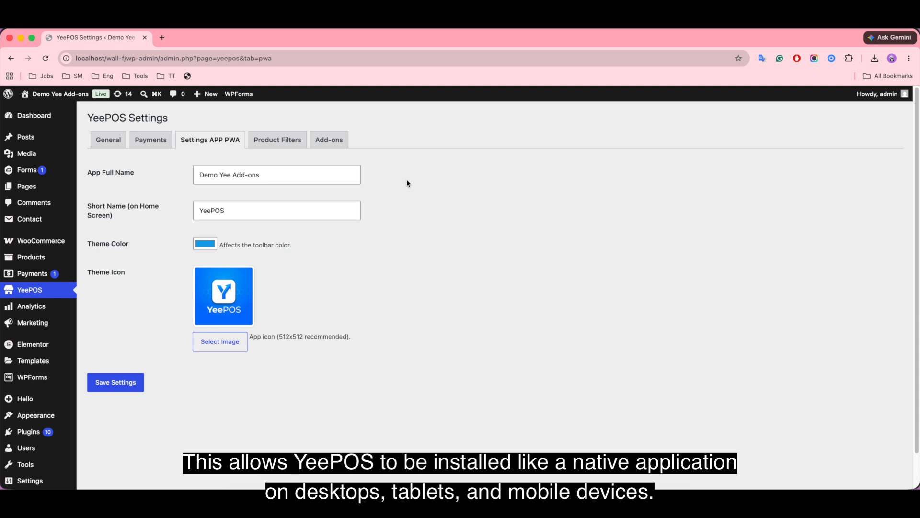
left_click(276, 173)
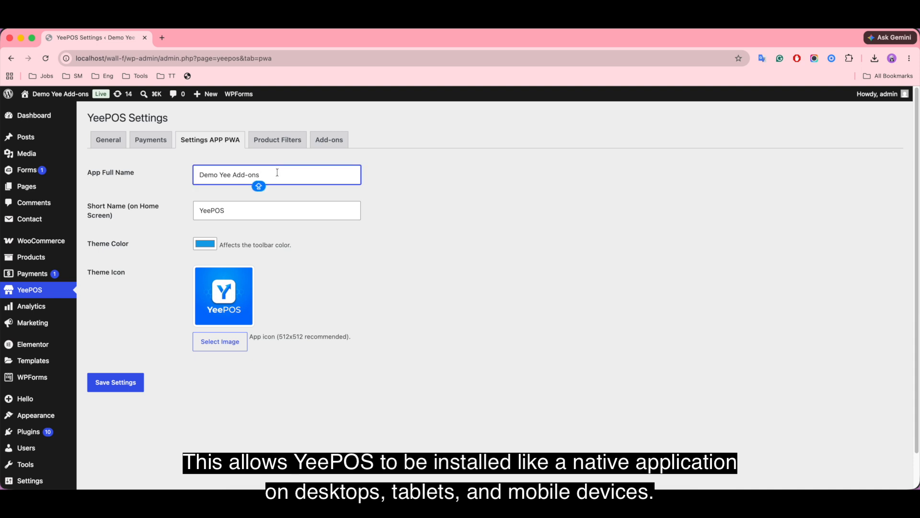
left_click(264, 209)
left_click(207, 246)
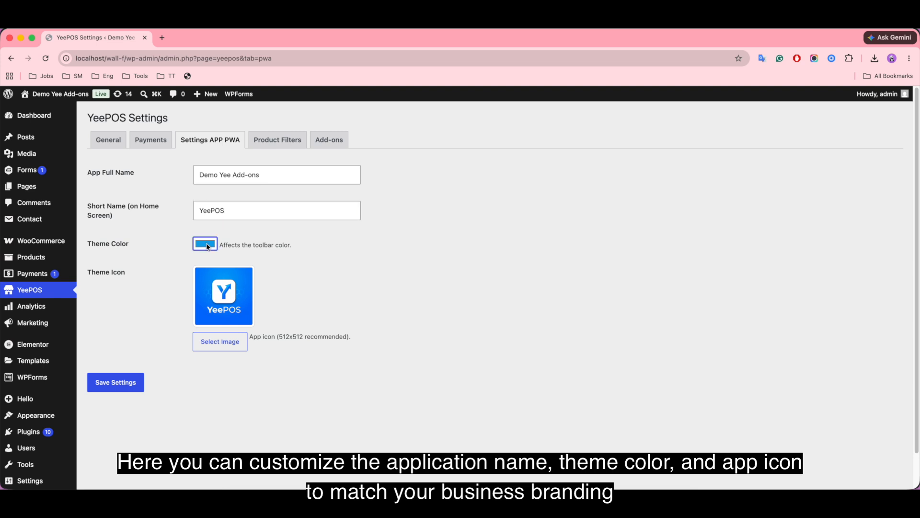
left_click(208, 246)
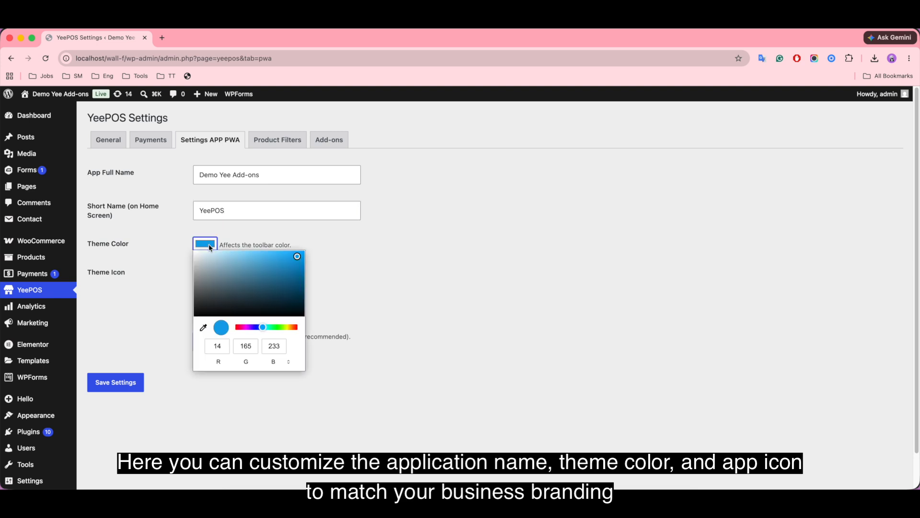
left_click(338, 254)
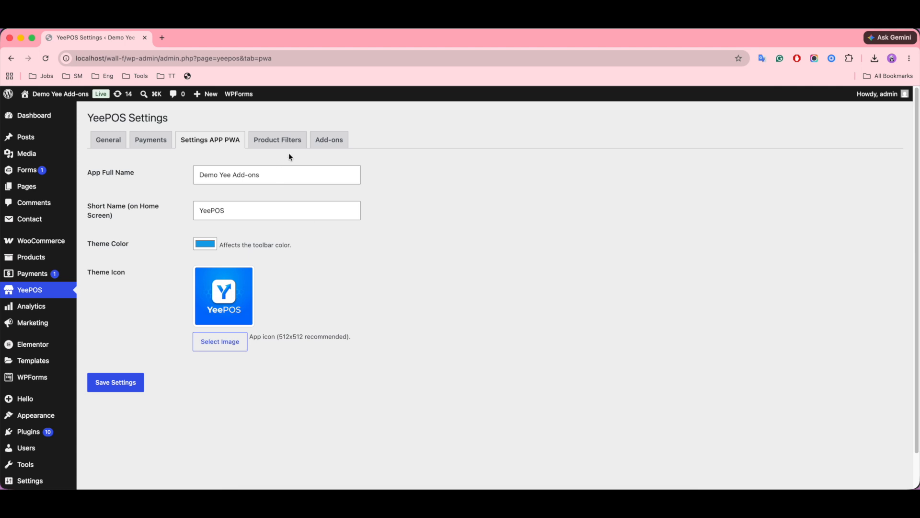
Review the product filter settings for including and excluding products in the POS application
left_click(290, 140)
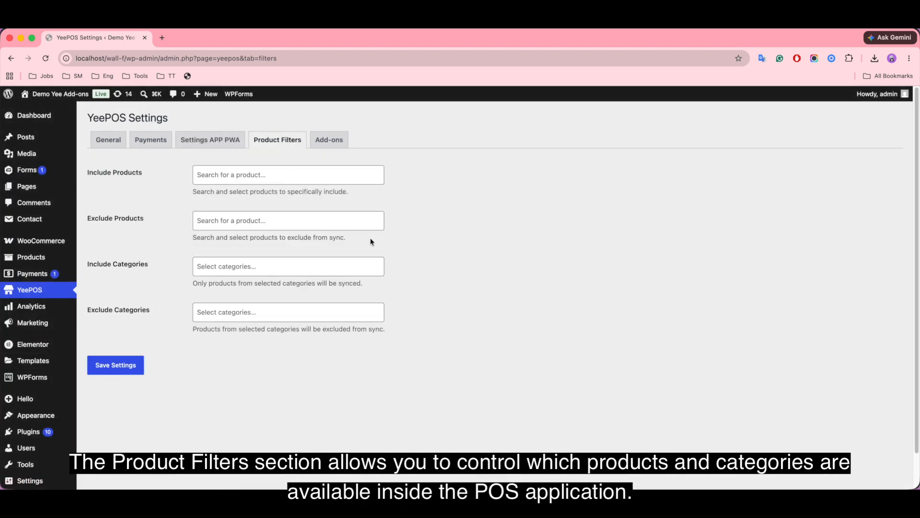
left_click(304, 174)
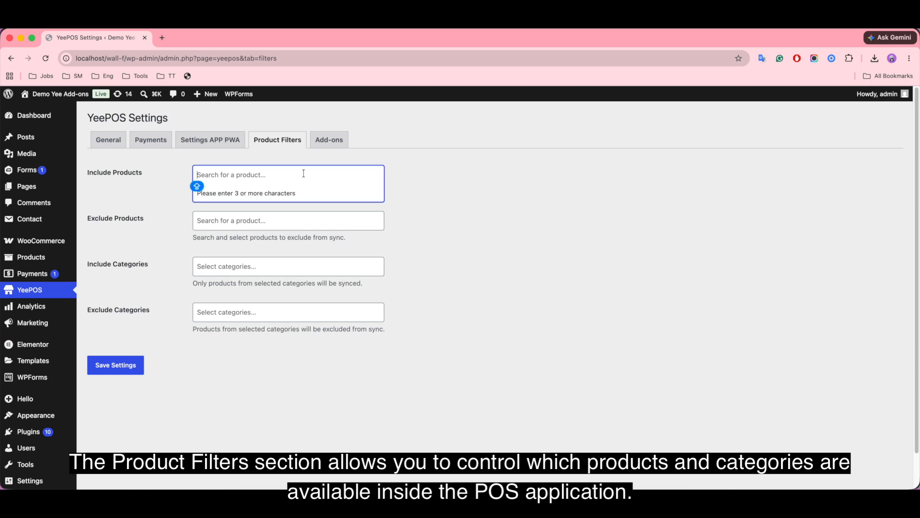
left_click(270, 224)
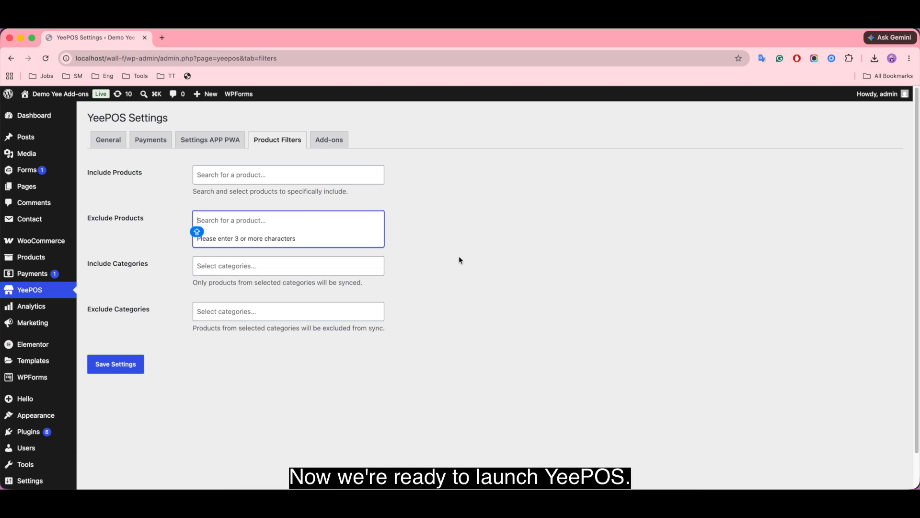
Launch the POS application from the general YeePOS settings
left_click(109, 139)
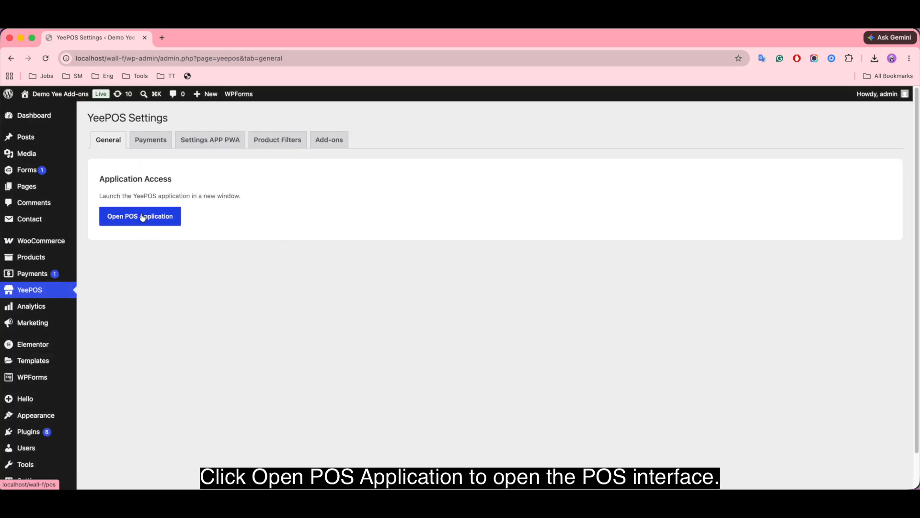
left_click(142, 217)
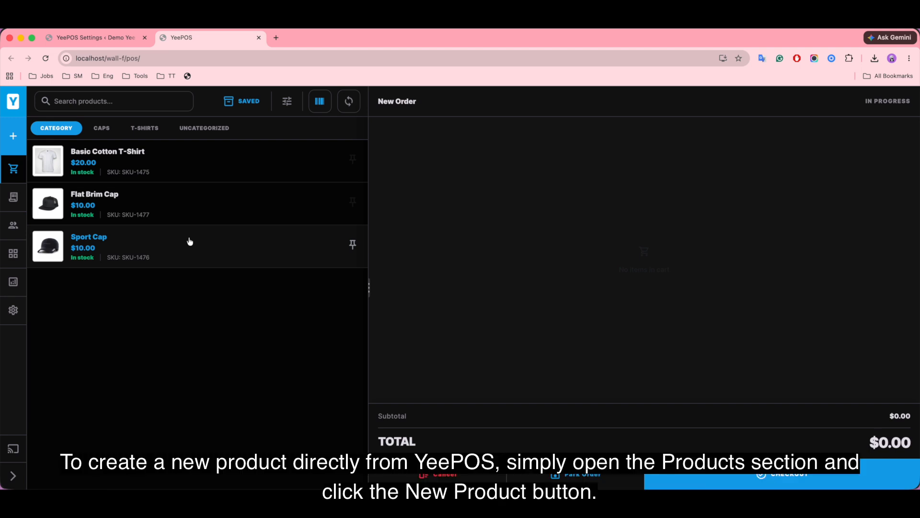
Start a new product from the POS product list and close the product page it opens
left_click(13, 254)
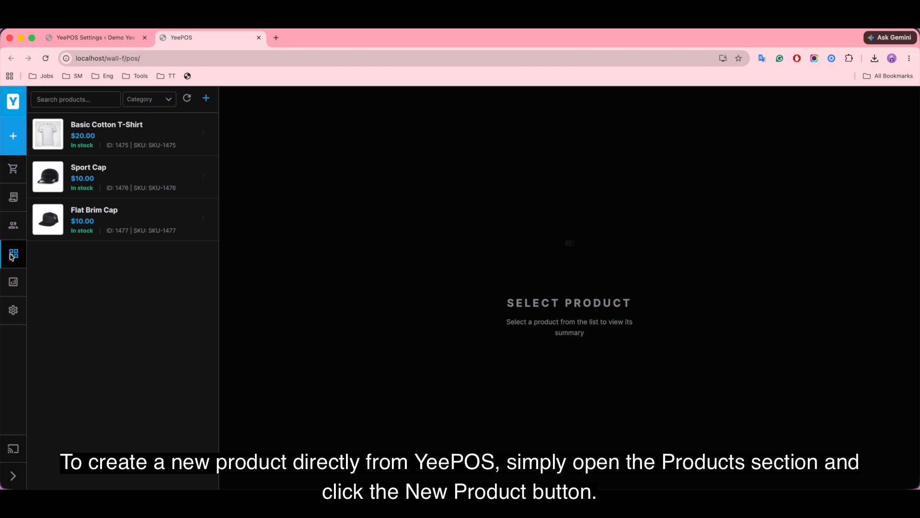
left_click(207, 99)
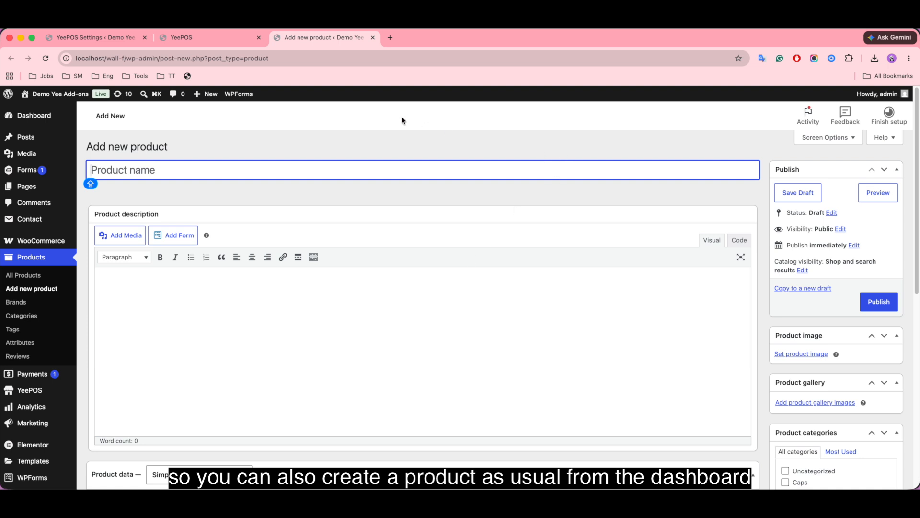
left_click(373, 38)
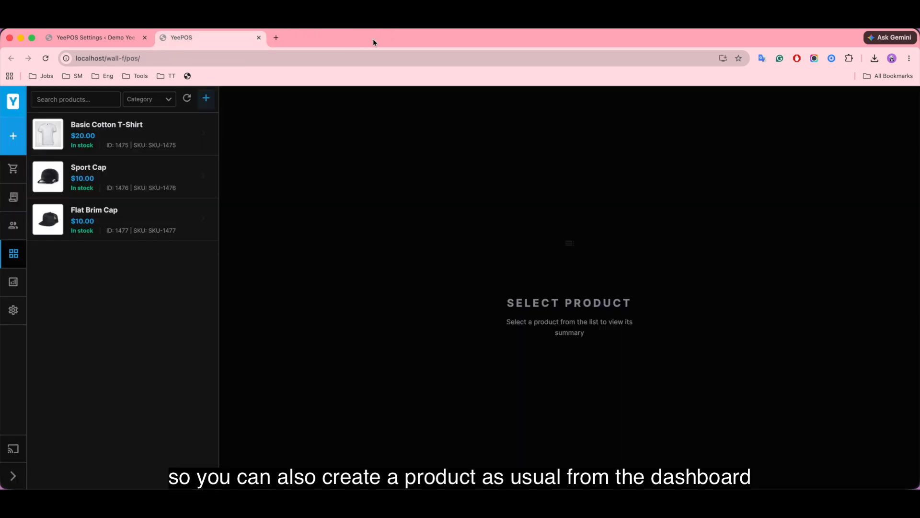
Return to the WordPress dashboard and add a new product named "Slim Fit Jeans"
left_click(109, 39)
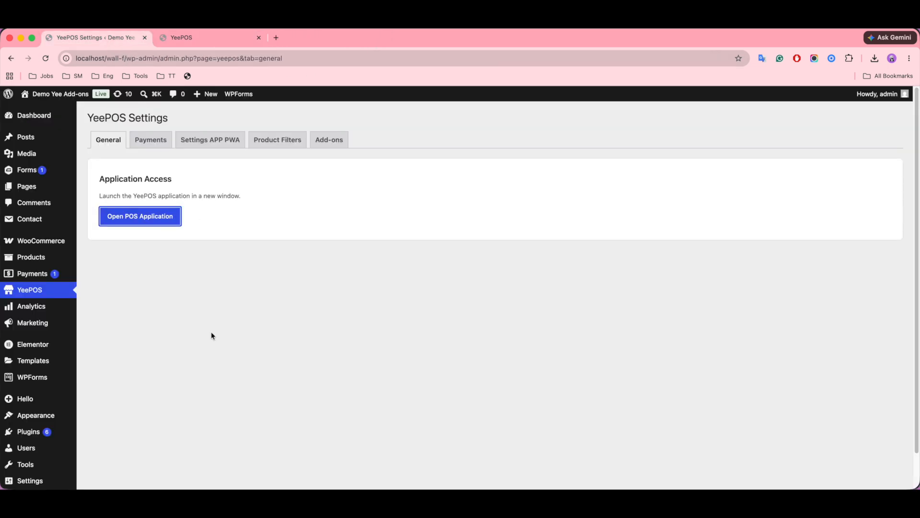
mouse_move(41, 257)
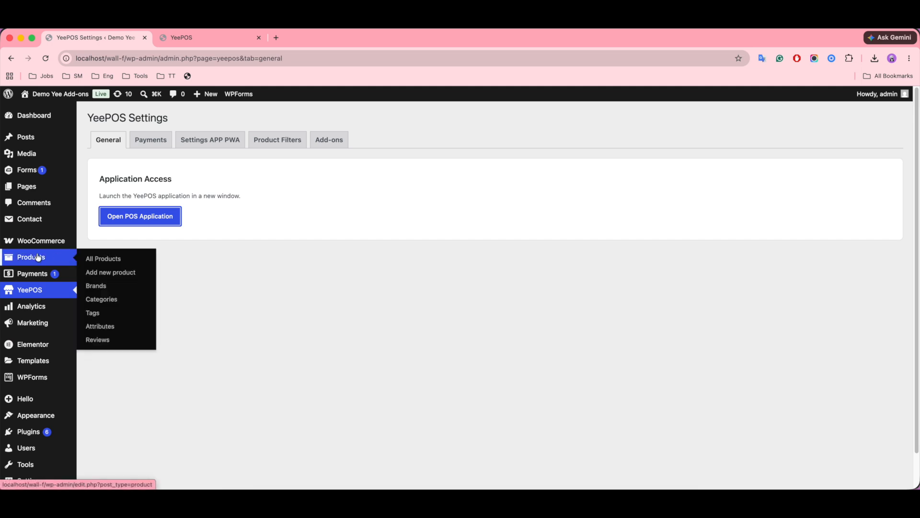
left_click(103, 273)
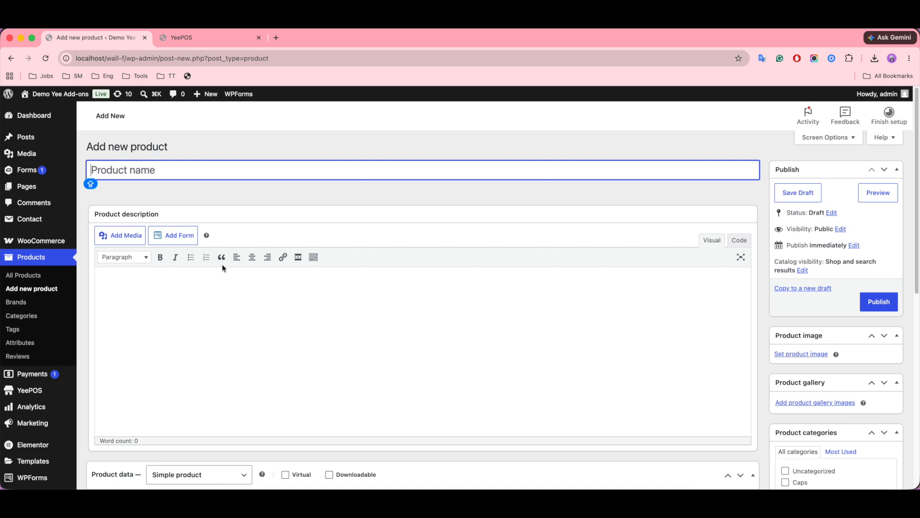
type("Slim F")
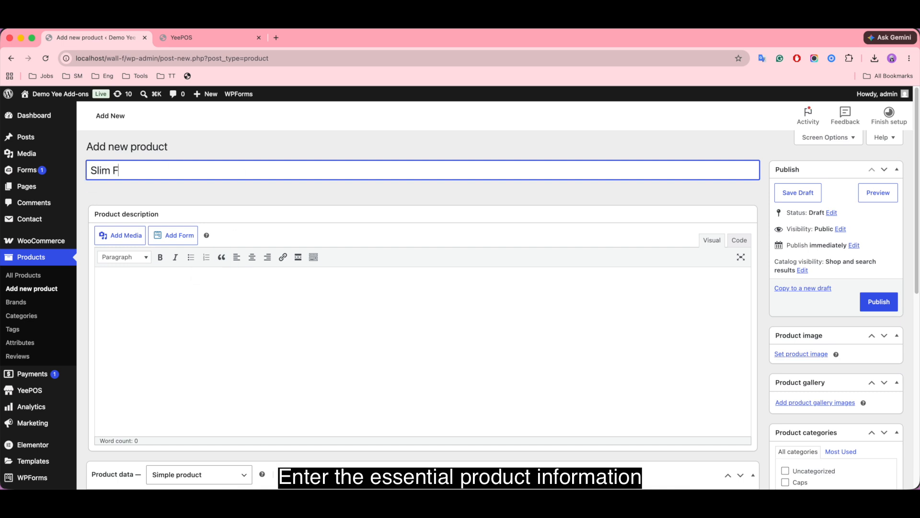
type("it Jeans")
Set the product's regular price to $20
scroll(414, 337, "down", 6)
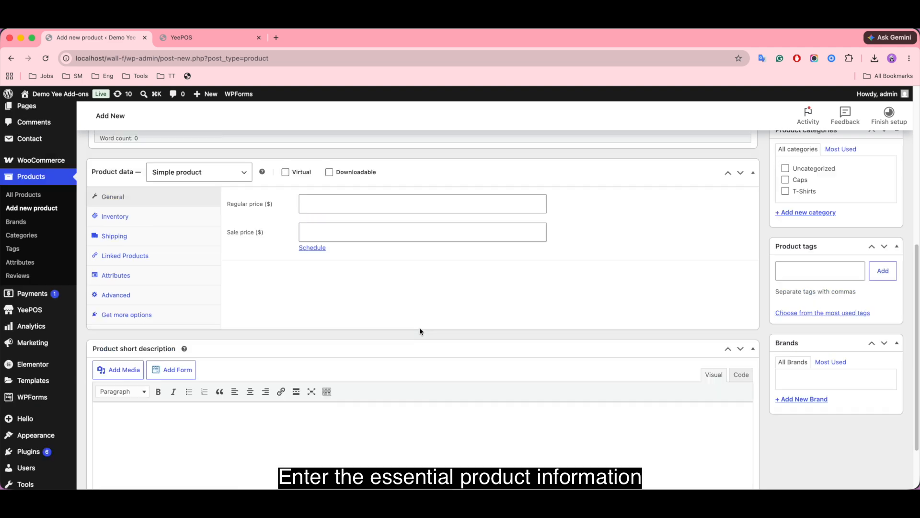
left_click(321, 207)
type("20")
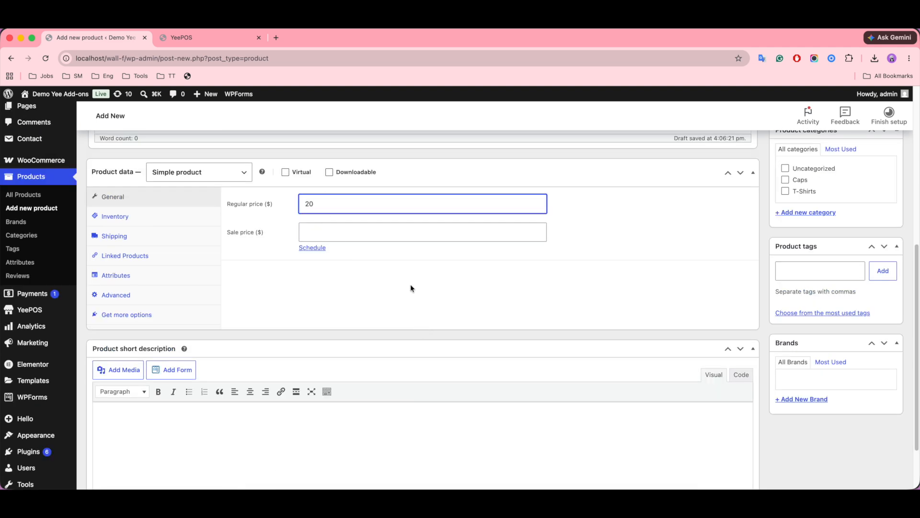
Create a new product category named "Jeans" and assign it to the product
scroll(589, 316, "up", 6)
scroll(631, 323, "down", 3)
left_click(801, 468)
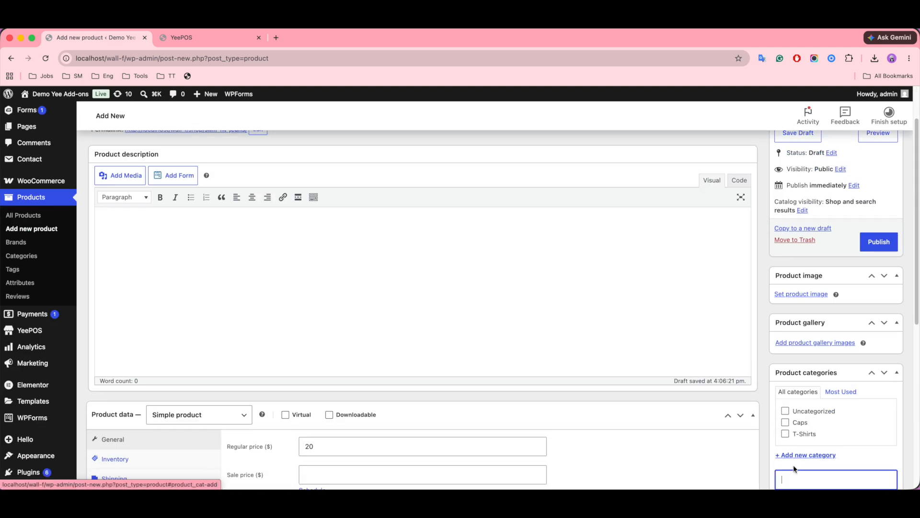
type("Jeans")
scroll(805, 458, "down", 2)
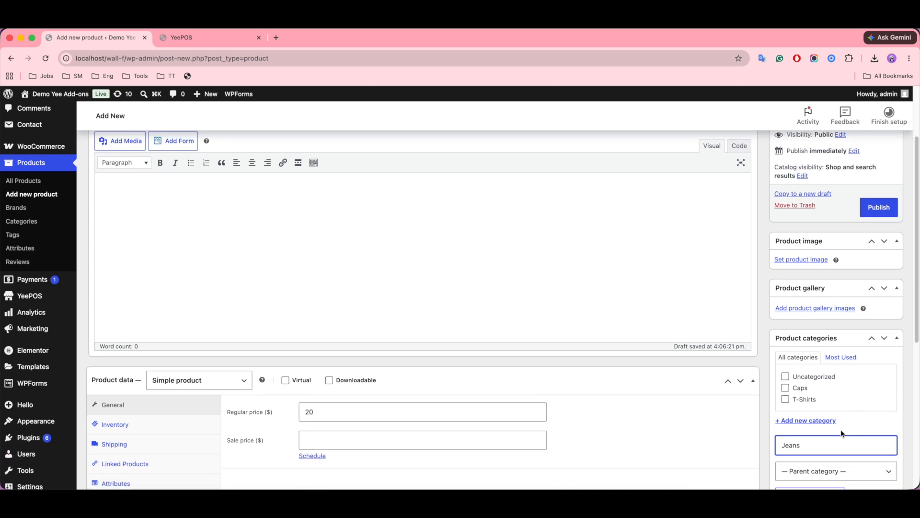
left_click(823, 476)
Upload Slim-Fit-Jeans-.png from the Downloads folder as the product image and publish the product
scroll(818, 361, "up", 3)
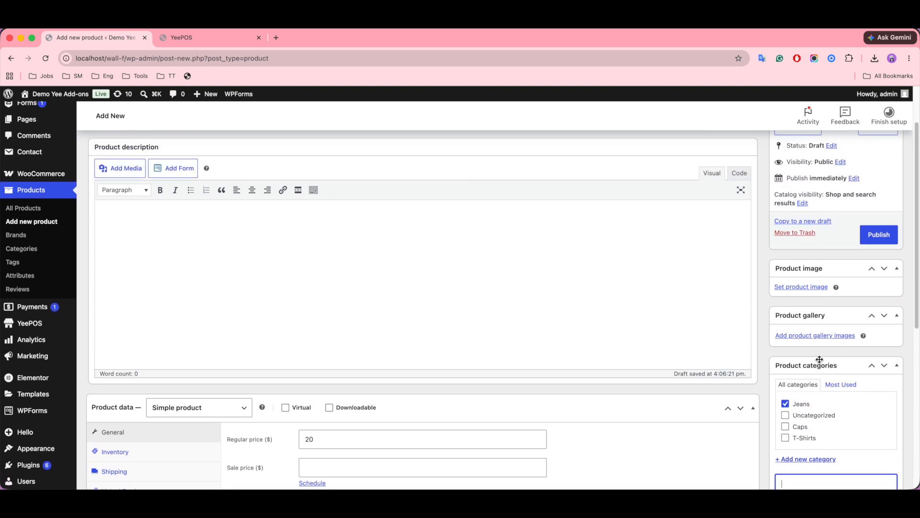
left_click(809, 309)
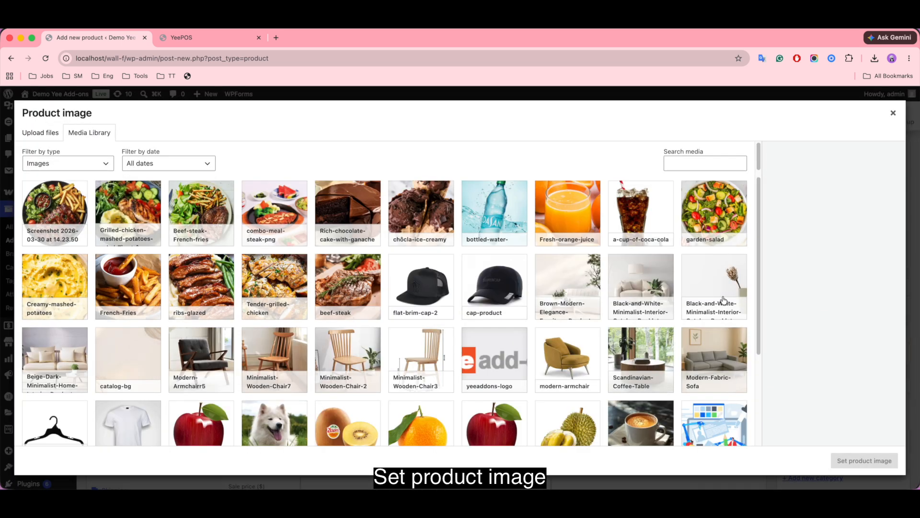
left_click(240, 485)
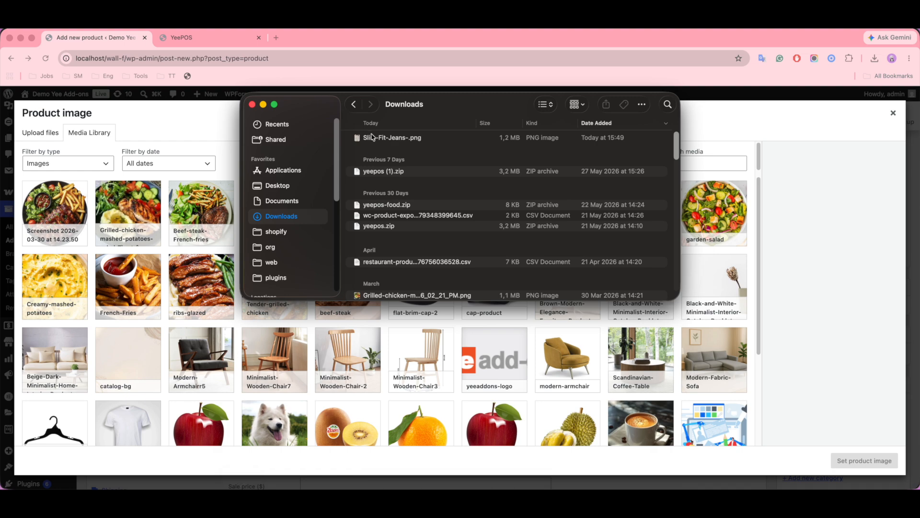
left_click_drag(373, 137, 175, 195)
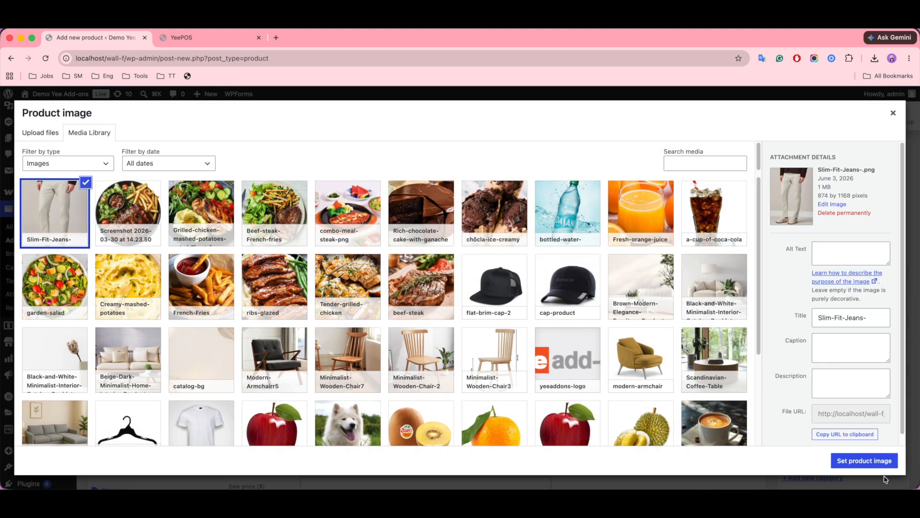
left_click(854, 459)
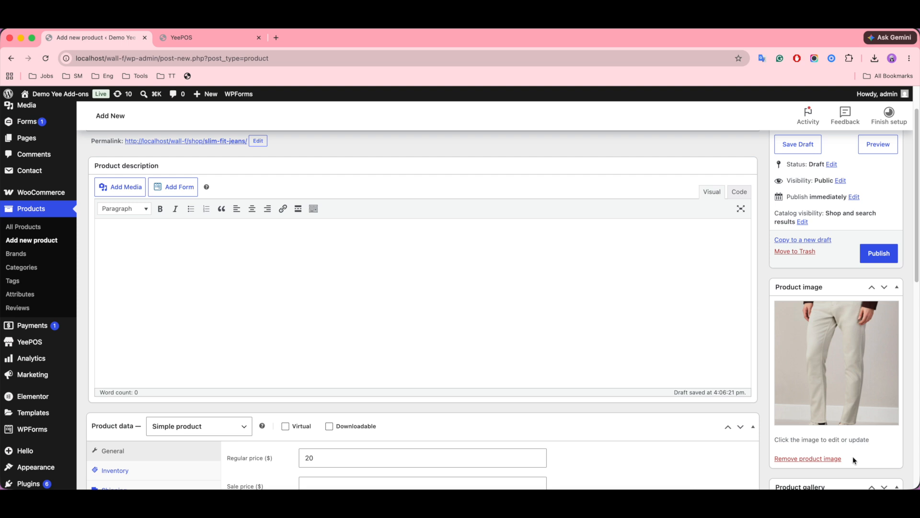
left_click(889, 255)
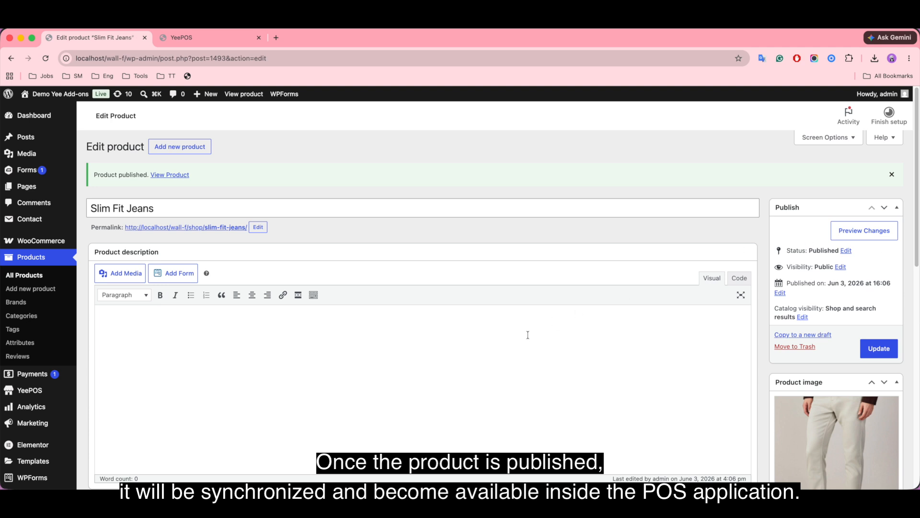
Switch to the YeePOS application and review the cloud data synchronization options in the terminal settings
left_click(216, 39)
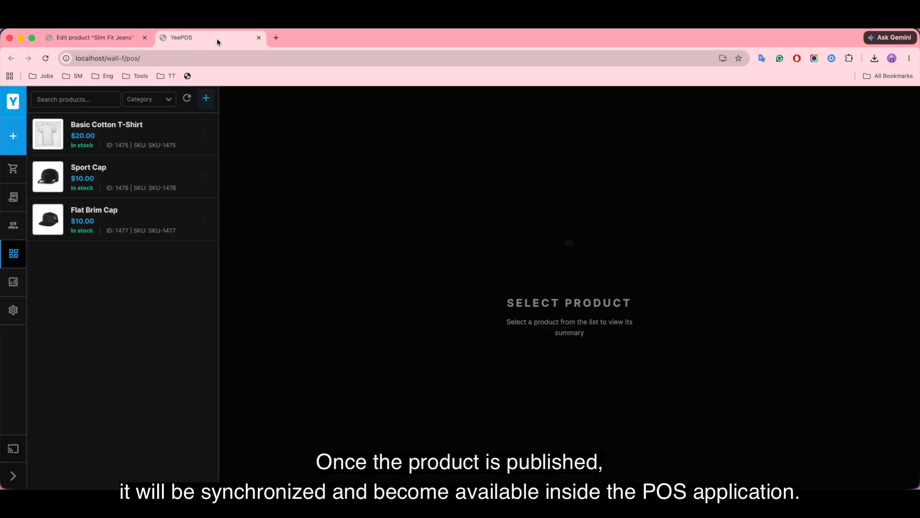
left_click(13, 169)
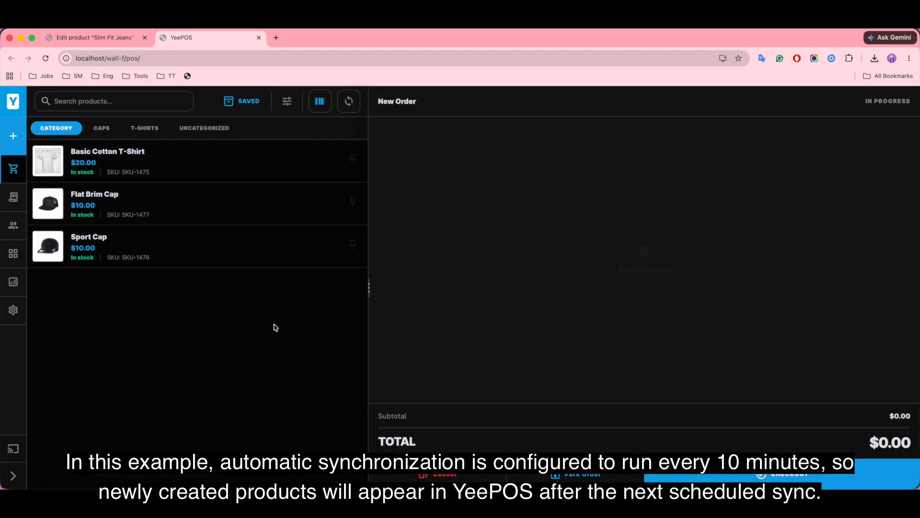
left_click(13, 310)
scroll(594, 357, "down", 8)
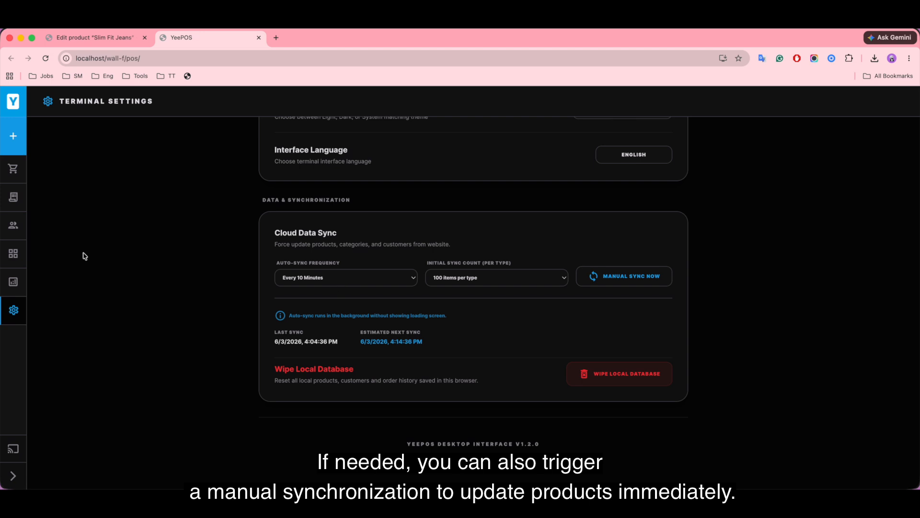
Manually synchronize the products from the sales screen and check the Jeans category before showing all products again
left_click(14, 169)
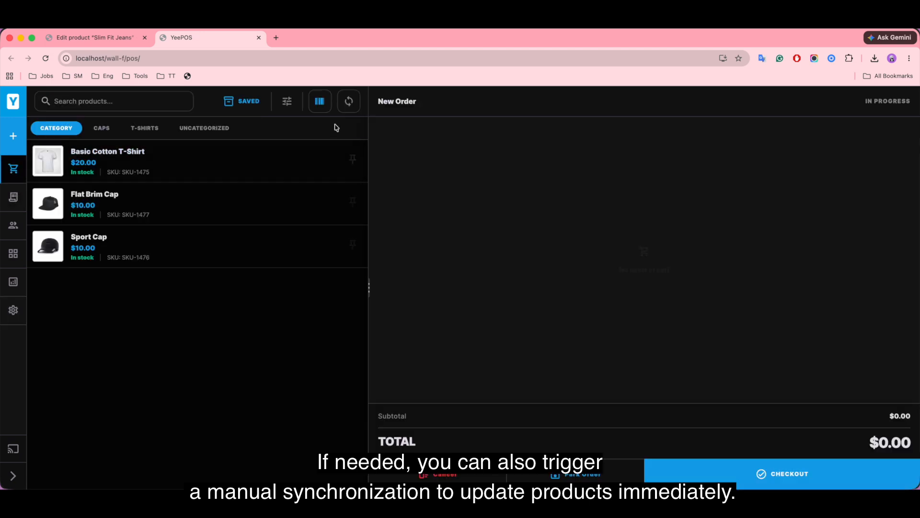
left_click(349, 103)
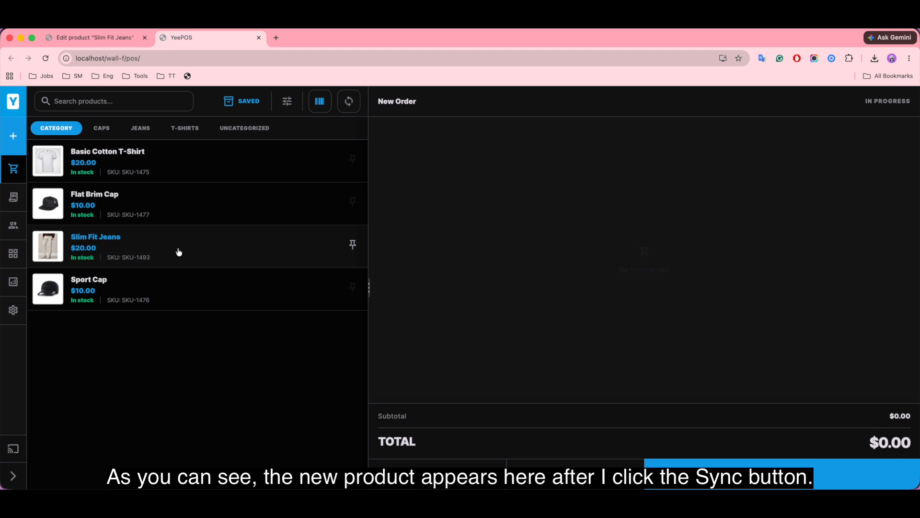
left_click(148, 130)
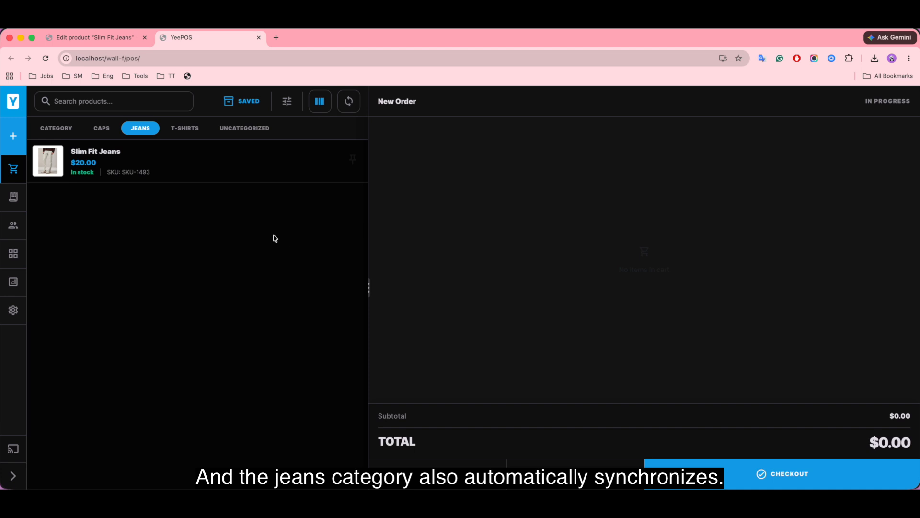
left_click(55, 131)
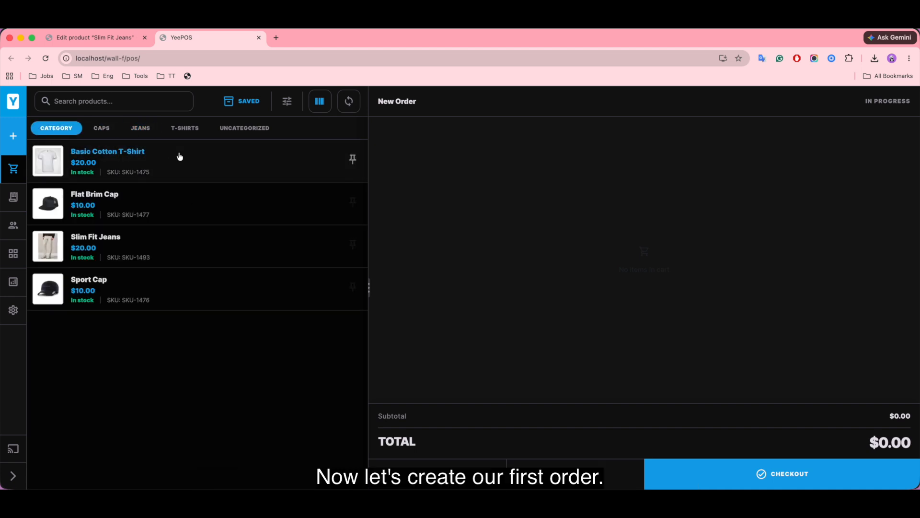
Add the Basic Cotton T-Shirt, Slim Fit Jeans and Sport Cap to the new order
left_click(193, 157)
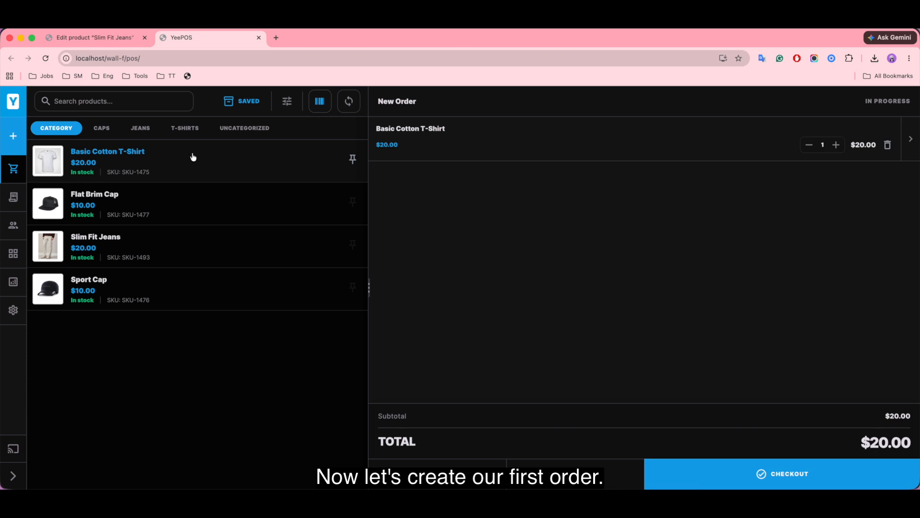
left_click(197, 253)
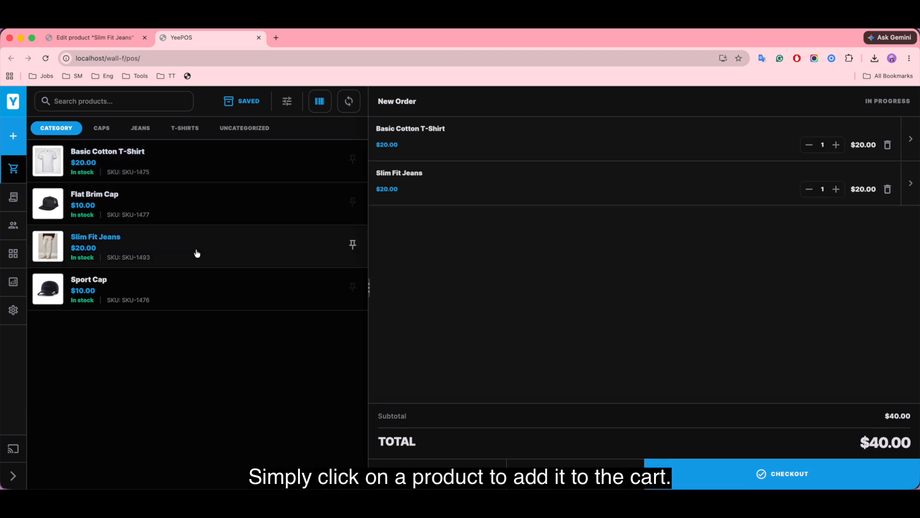
left_click(215, 291)
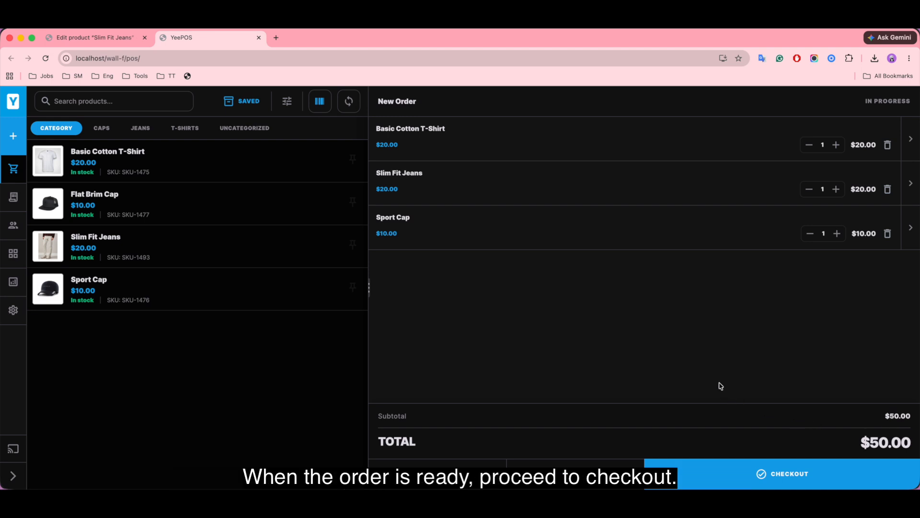
Proceed to checkout and assign the existing registered customer to the order
left_click(777, 476)
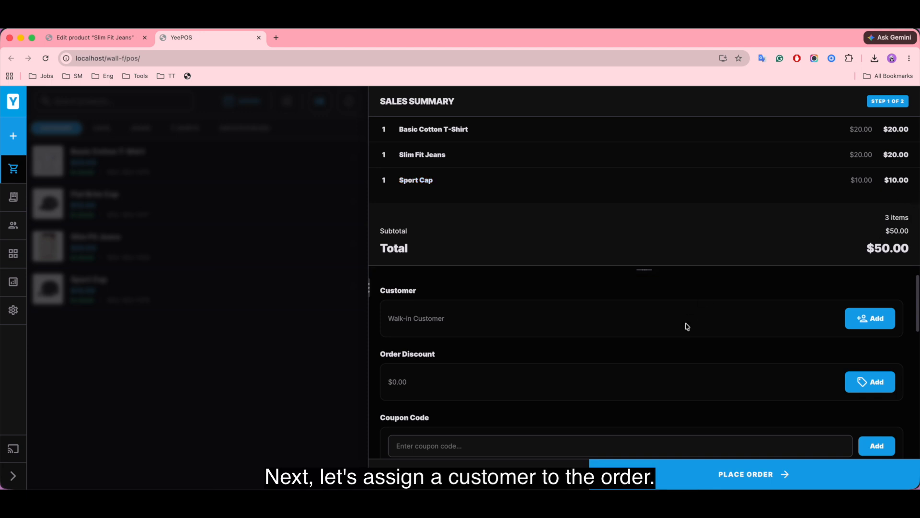
left_click(877, 319)
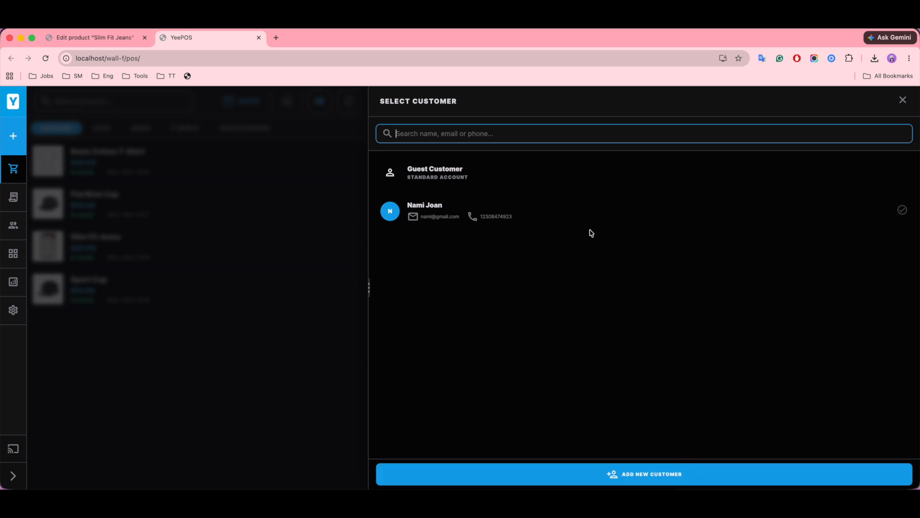
left_click(567, 216)
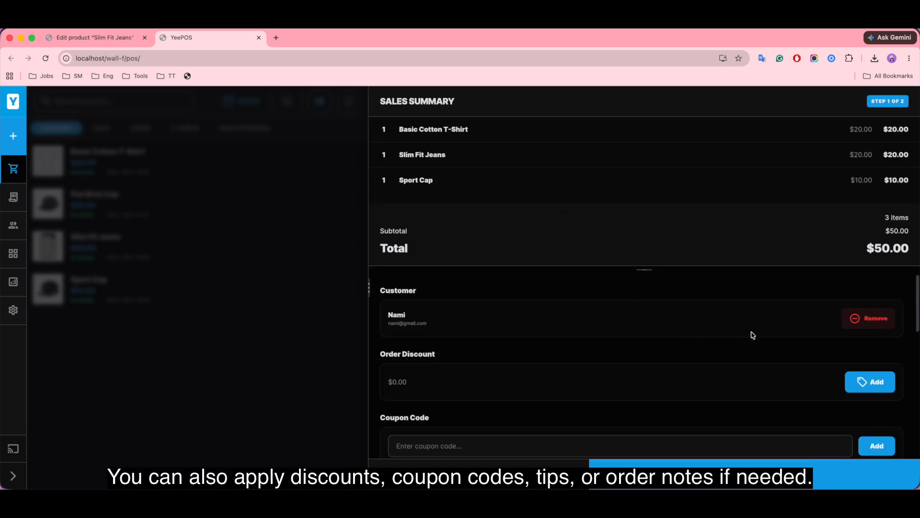
Apply a 5% discount to the order
scroll(815, 340, "down", 2)
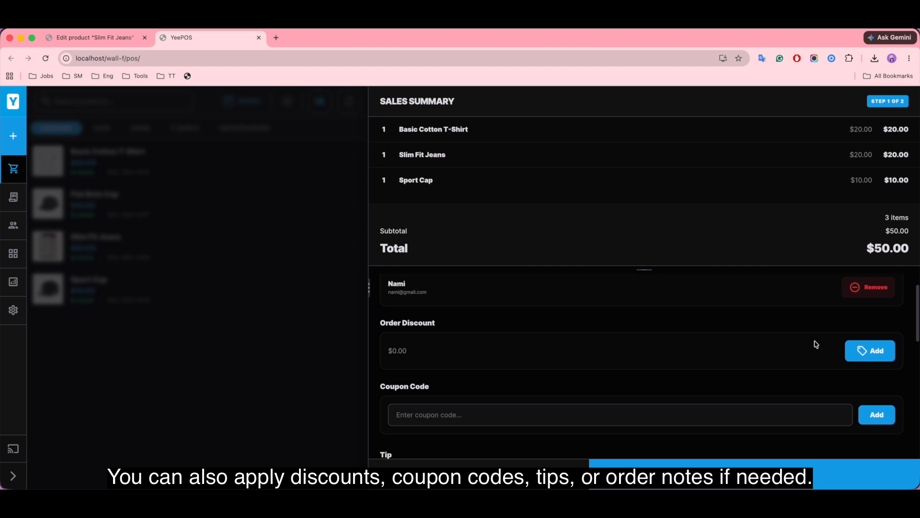
left_click(877, 342)
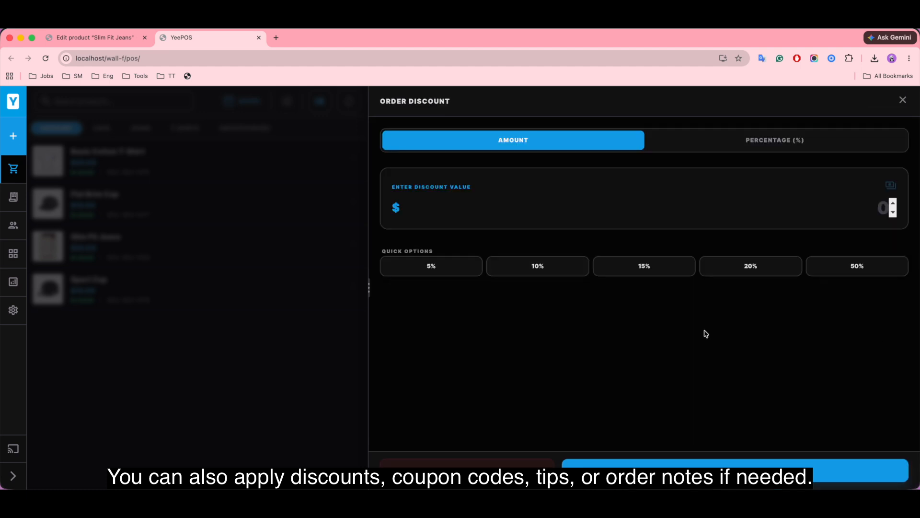
left_click(444, 272)
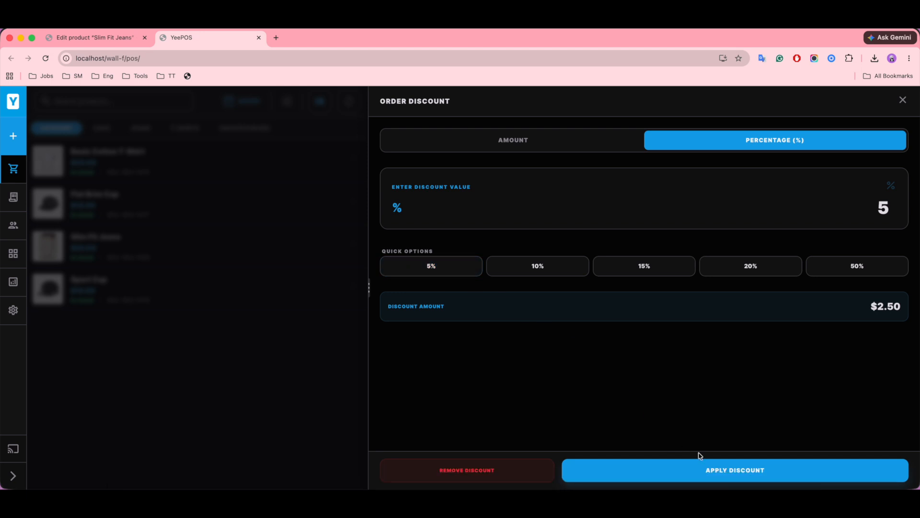
left_click(732, 472)
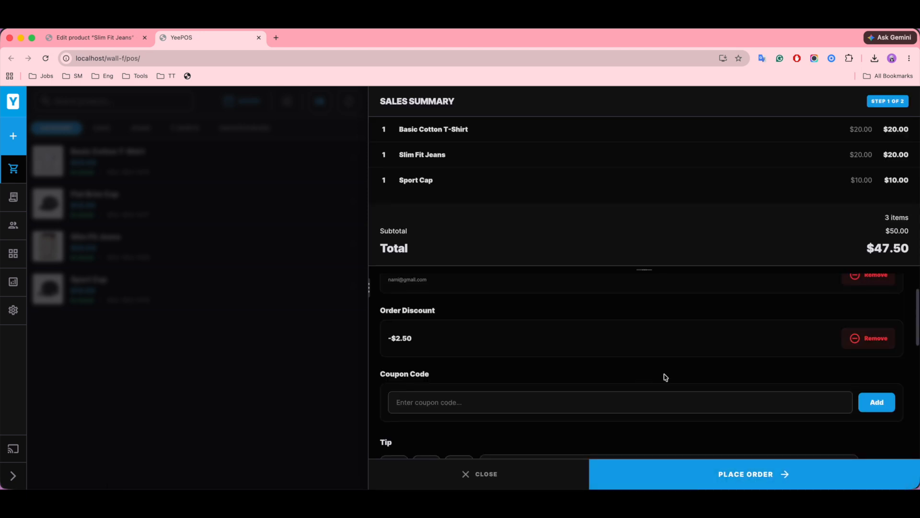
Add a 10% tip to the order, leaving the coupon code empty
left_click(631, 400)
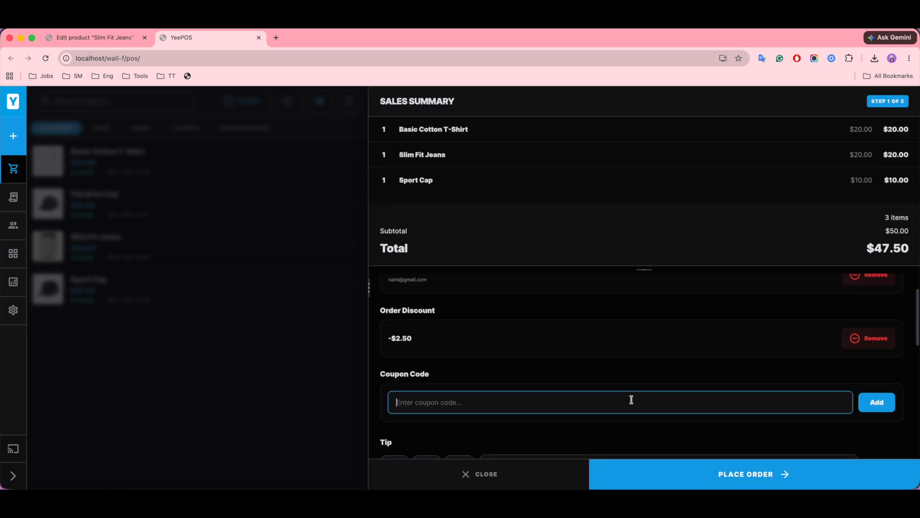
scroll(691, 392, "down", 3)
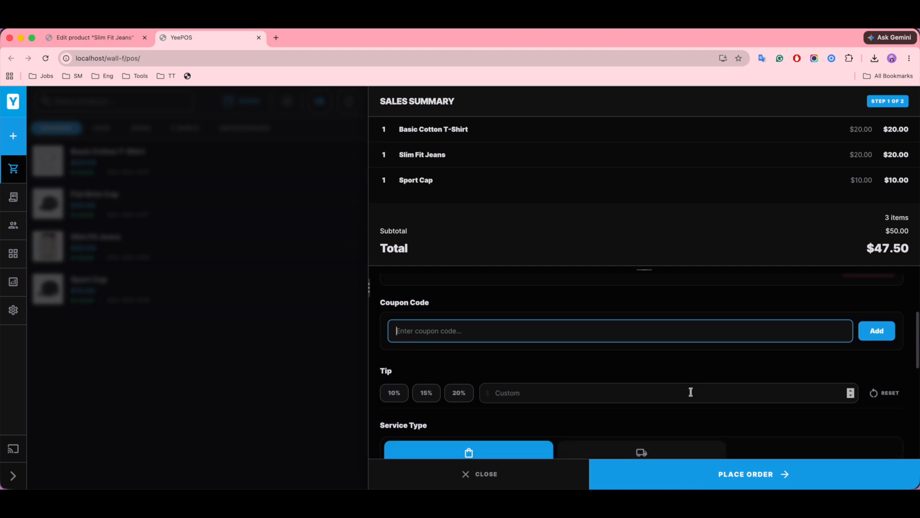
left_click(393, 400)
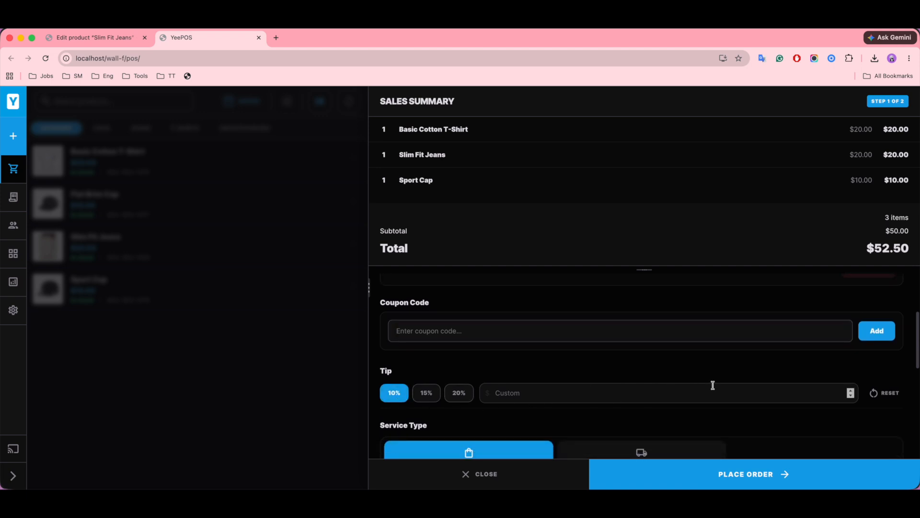
Choose Cash as the offline payment method for the takeaway order
scroll(713, 384, "down", 4)
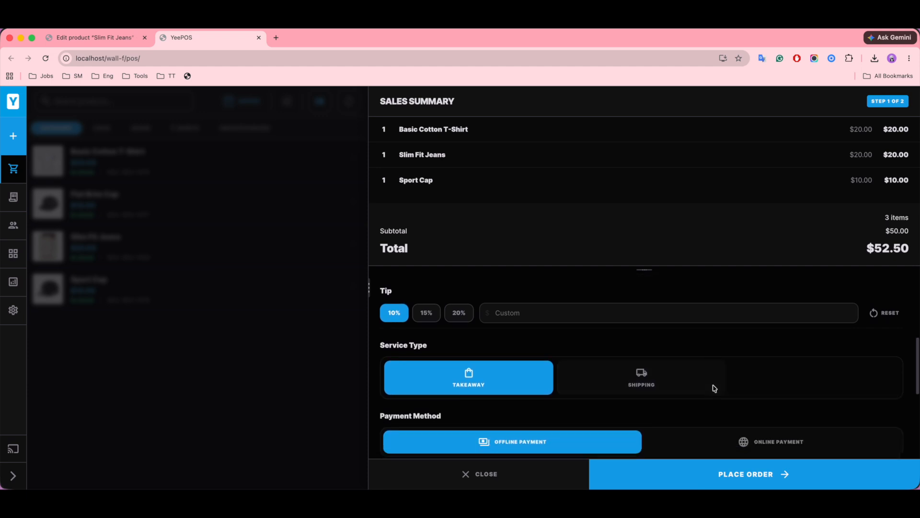
scroll(714, 388, "down", 1)
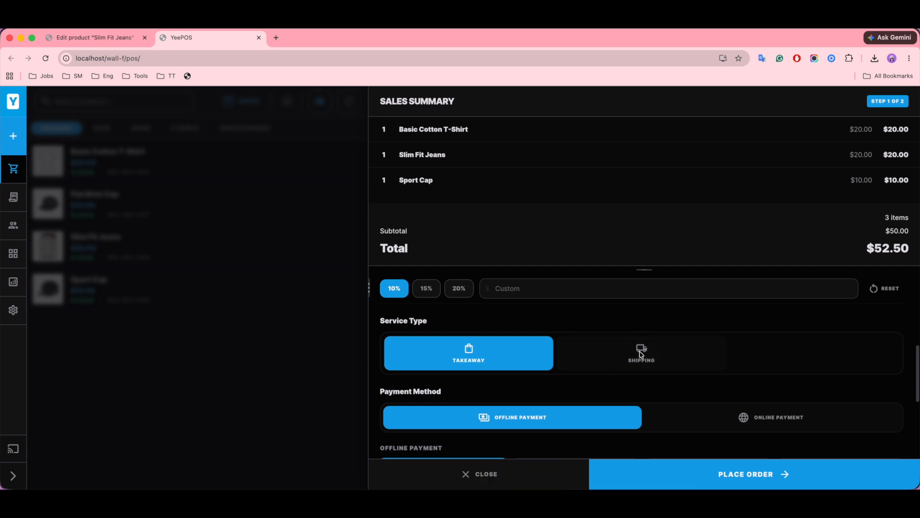
scroll(582, 406, "down", 3)
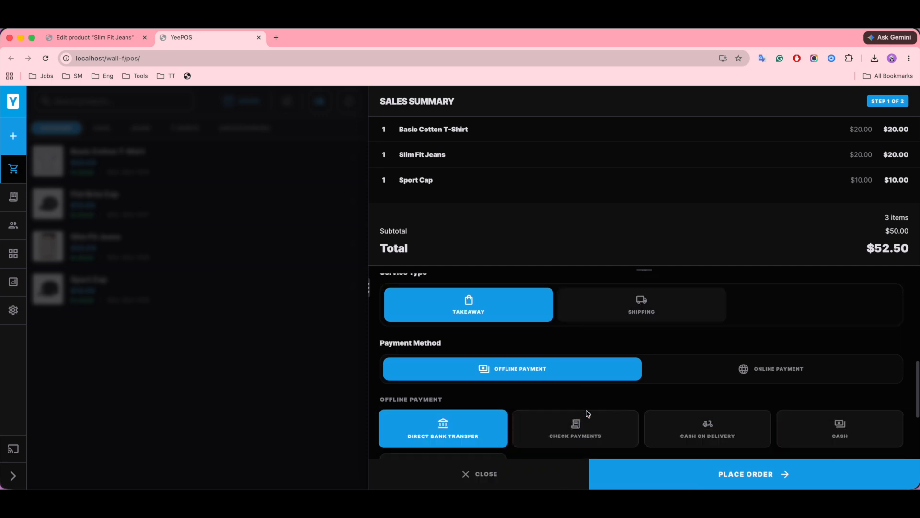
scroll(587, 413, "down", 2)
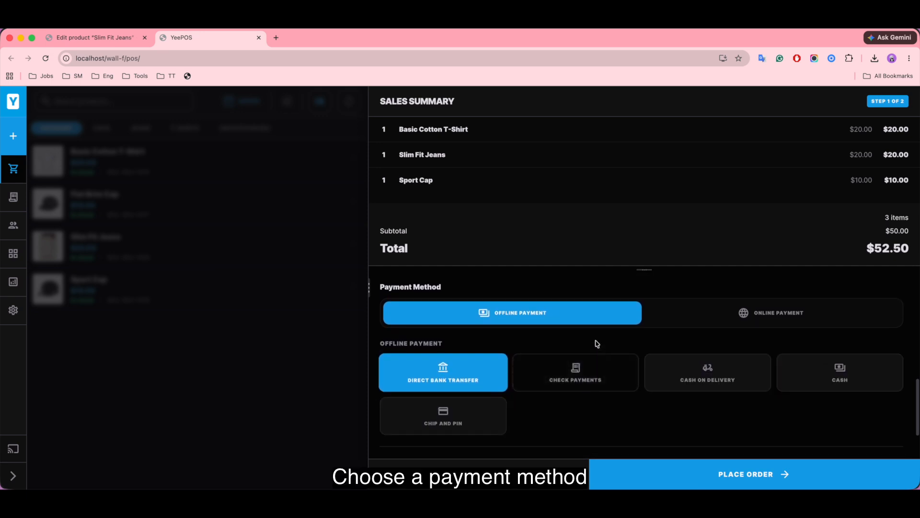
left_click(741, 320)
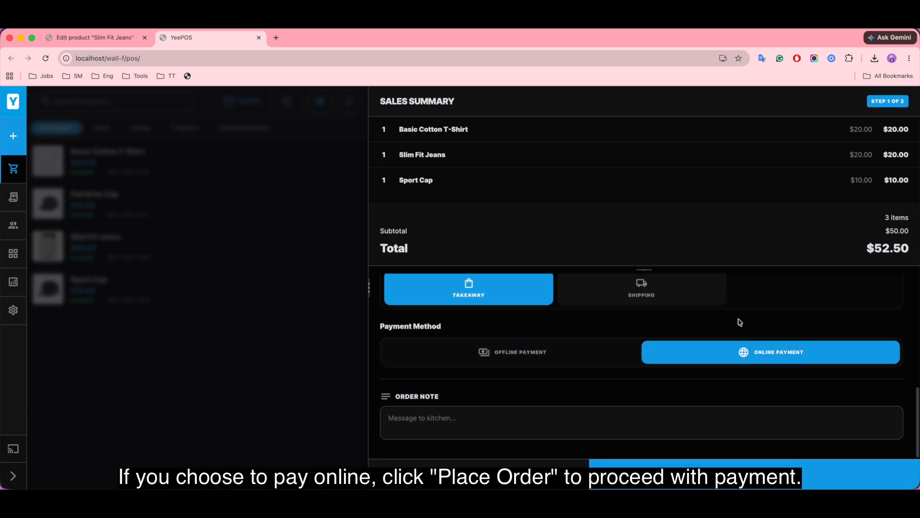
left_click(524, 361)
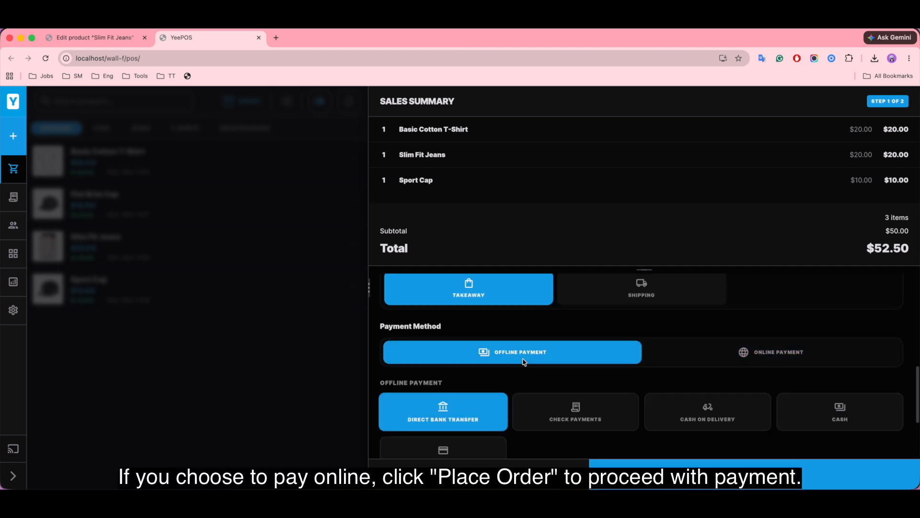
scroll(728, 393, "down", 2)
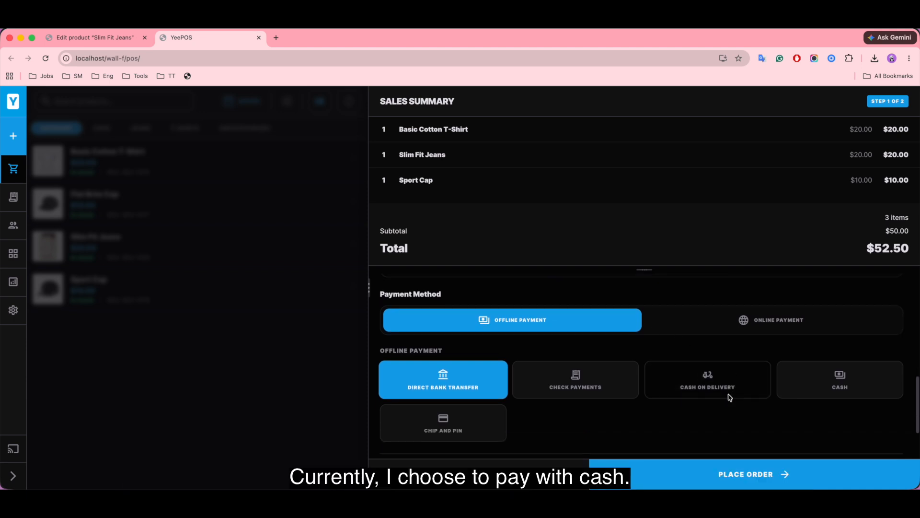
left_click(840, 377)
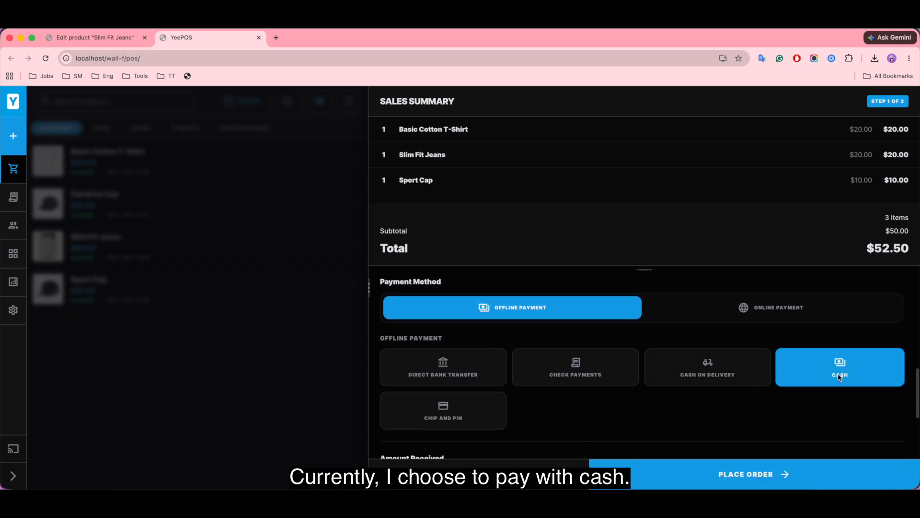
Enter 100 as the amount received for the cash payment
scroll(671, 410, "down", 3)
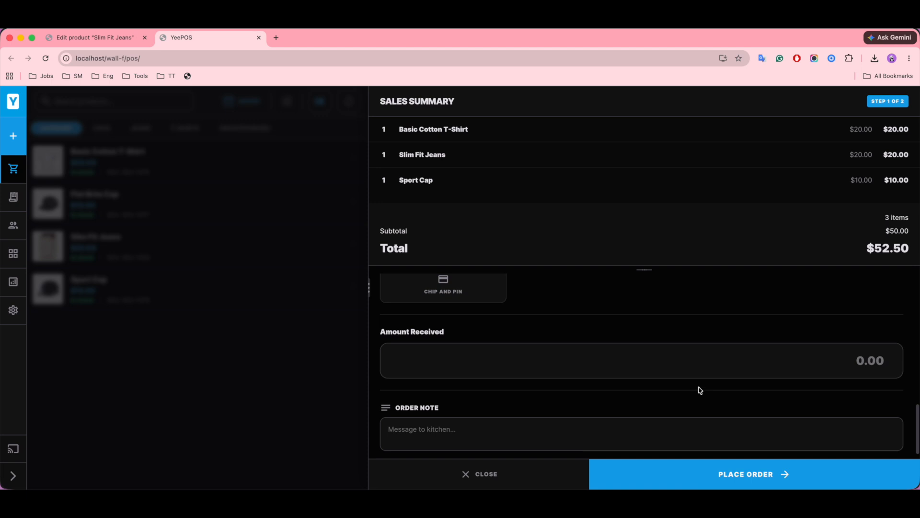
left_click(479, 373)
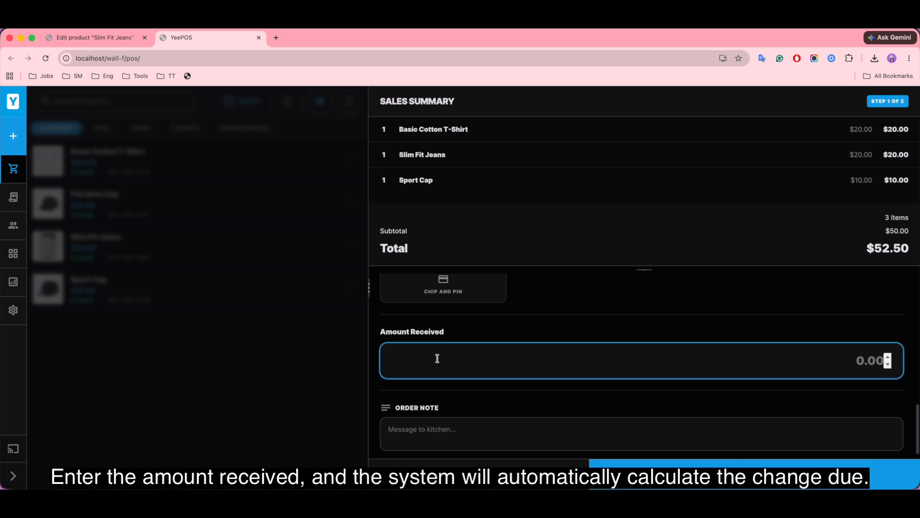
type("1")
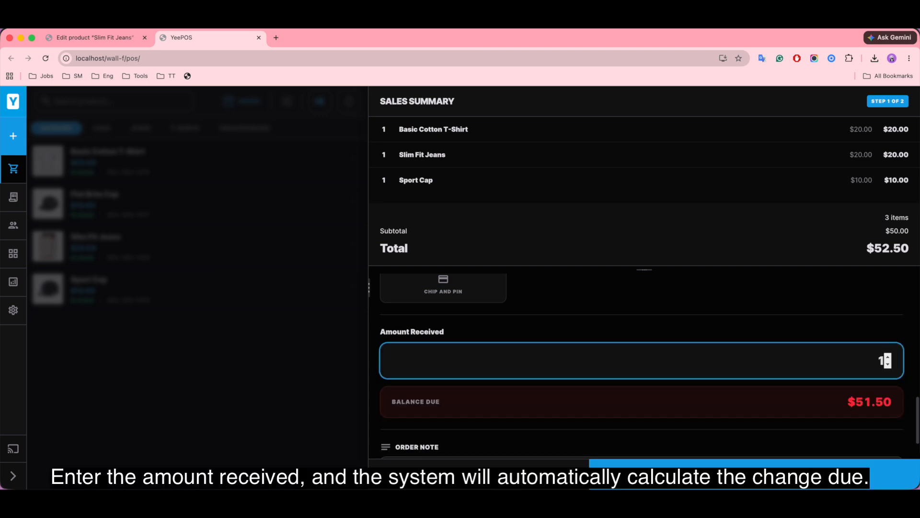
type("00")
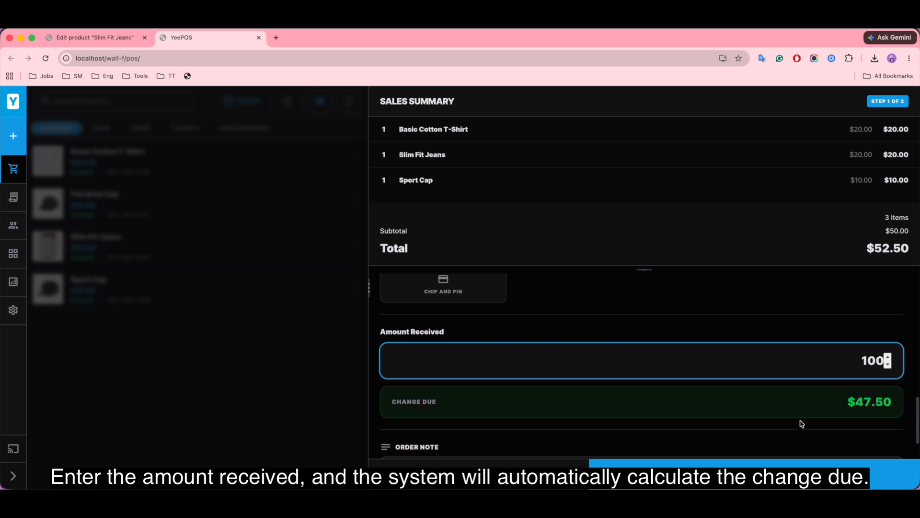
Leave the order note empty and place the order
scroll(801, 425, "down", 2)
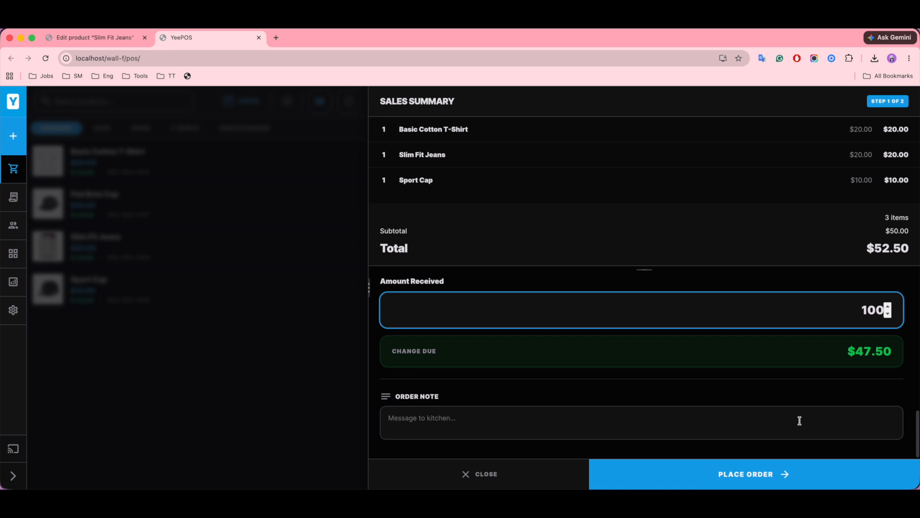
left_click(799, 420)
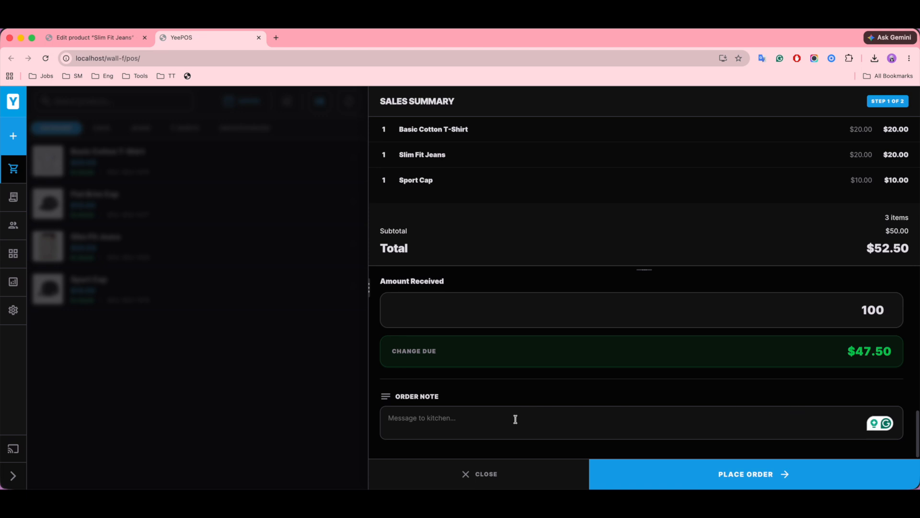
left_click(775, 477)
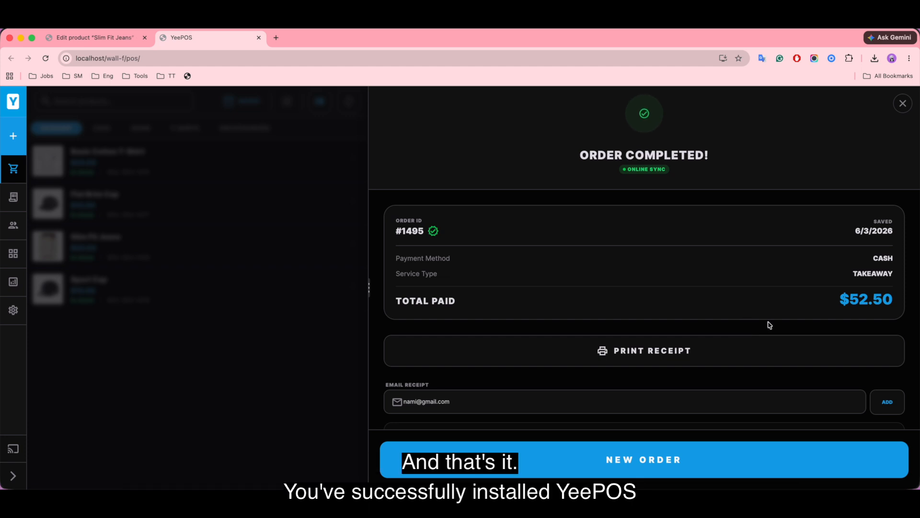
Review the completed order's summary and view the details of the newest order in the order history
scroll(770, 325, "down", 1)
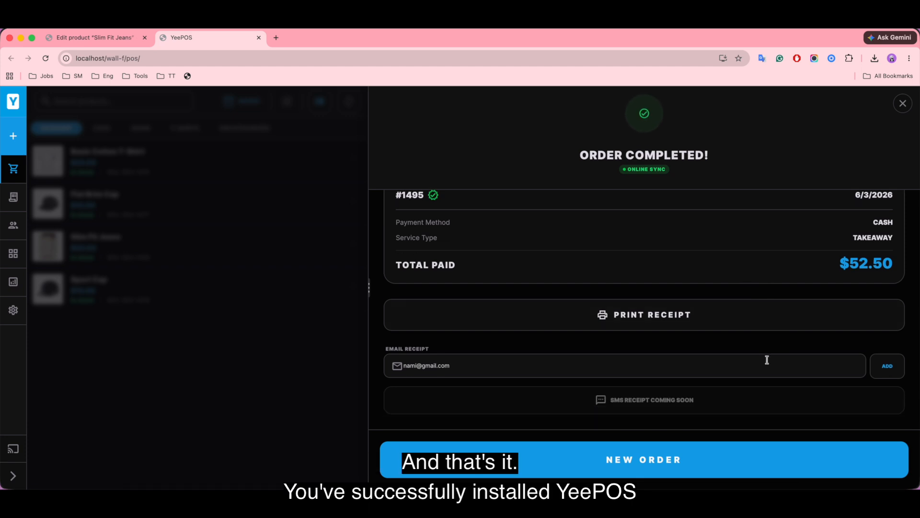
scroll(767, 361, "up", 1)
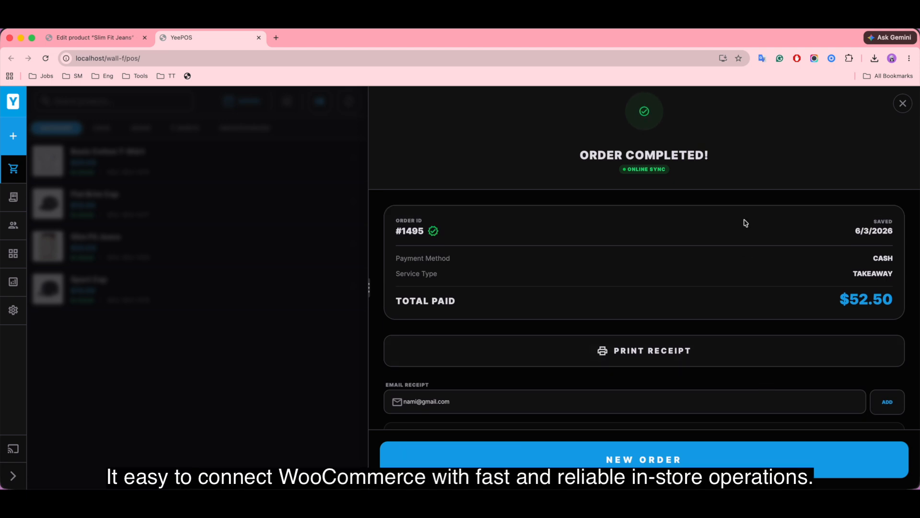
left_click(13, 198)
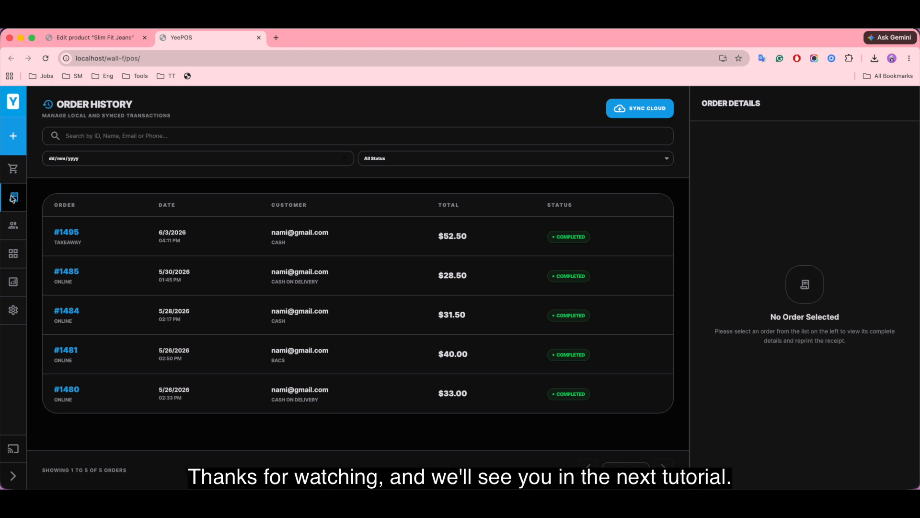
left_click(489, 243)
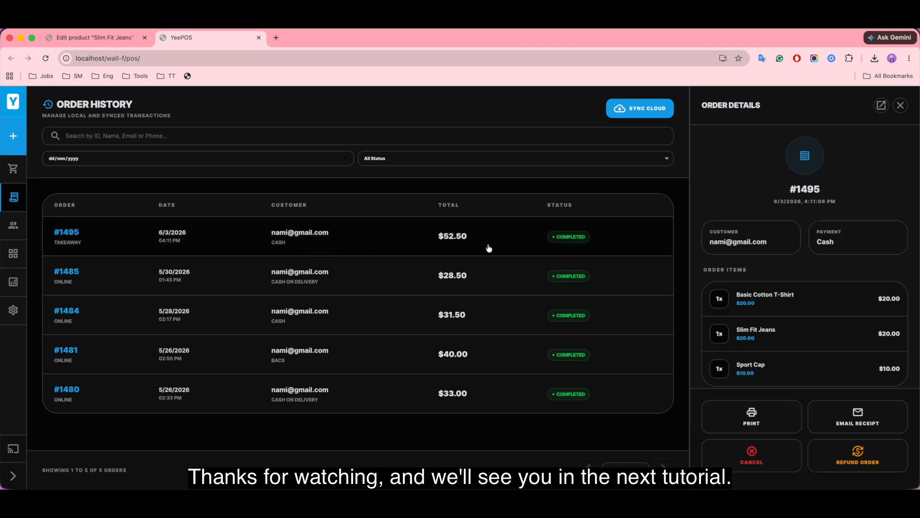